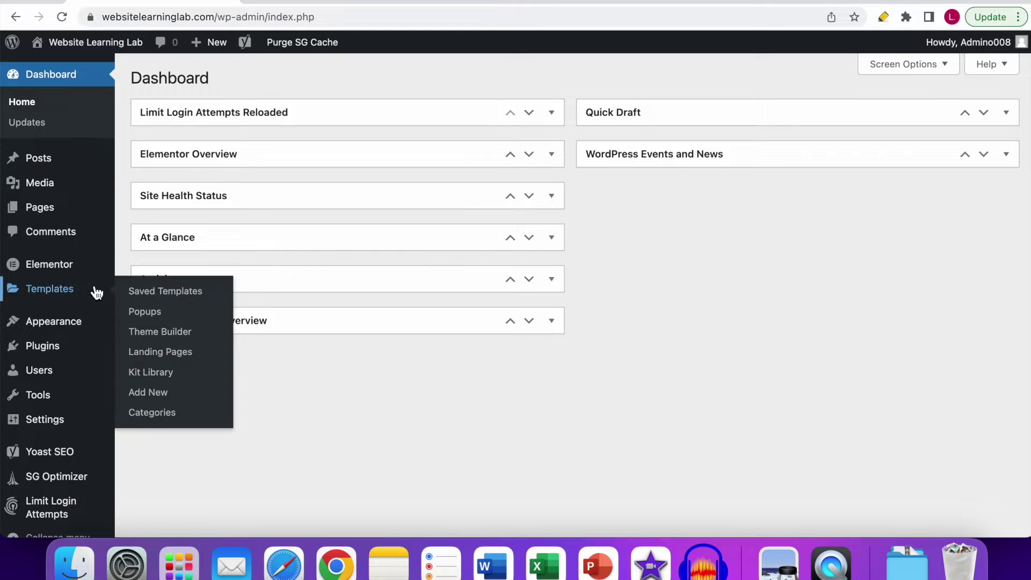
Step: Open the Elementor Popups list under Templates, which shows no popups yet
mouse_move(45, 276)
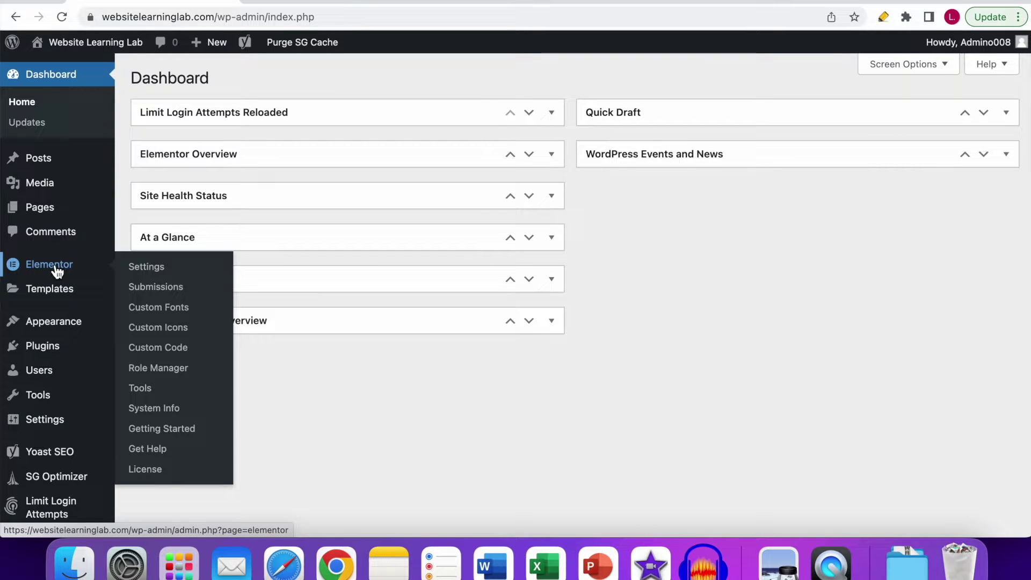
mouse_move(36, 295)
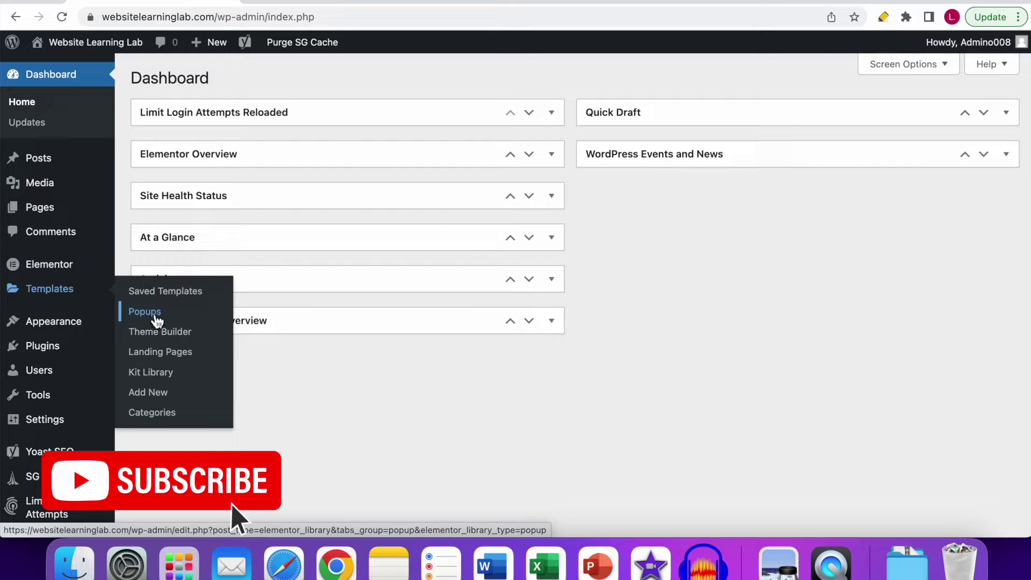
left_click(155, 317)
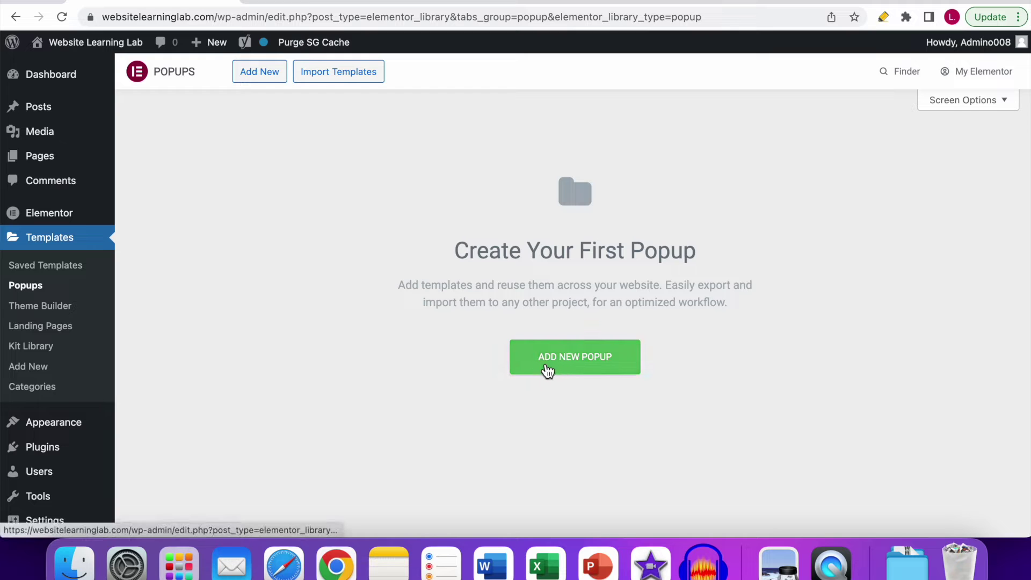
Step: Add a new Popup-type template named 'Tutorial pop up' and create it
left_click(565, 369)
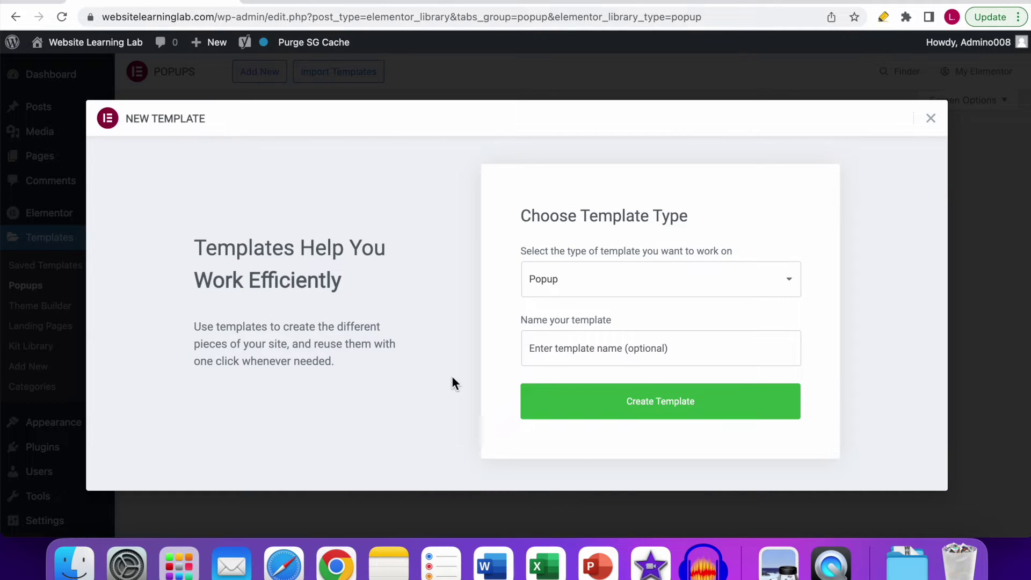
left_click(559, 350)
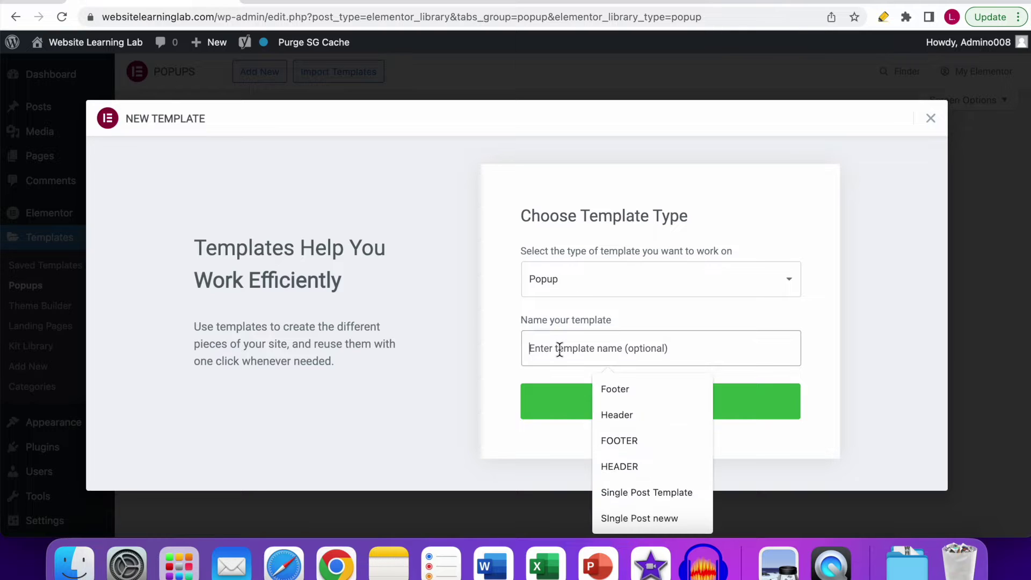
left_click(416, 353)
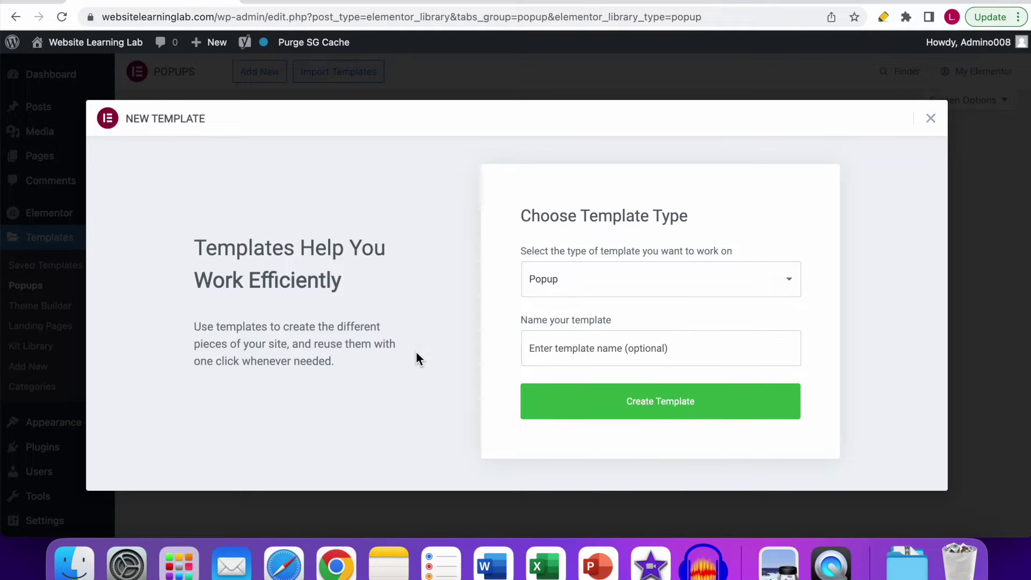
left_click(535, 350)
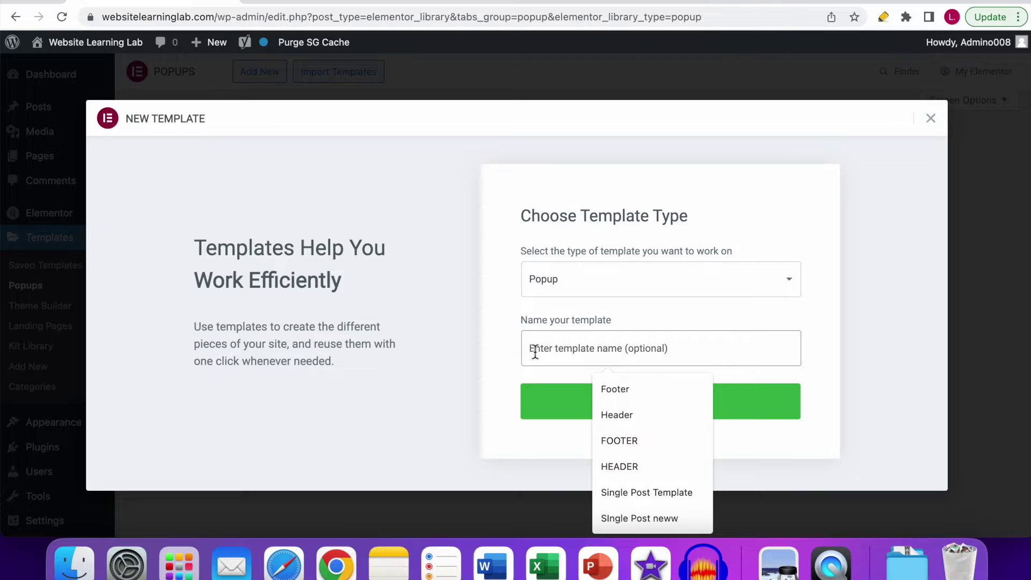
type("Tutorial pop up")
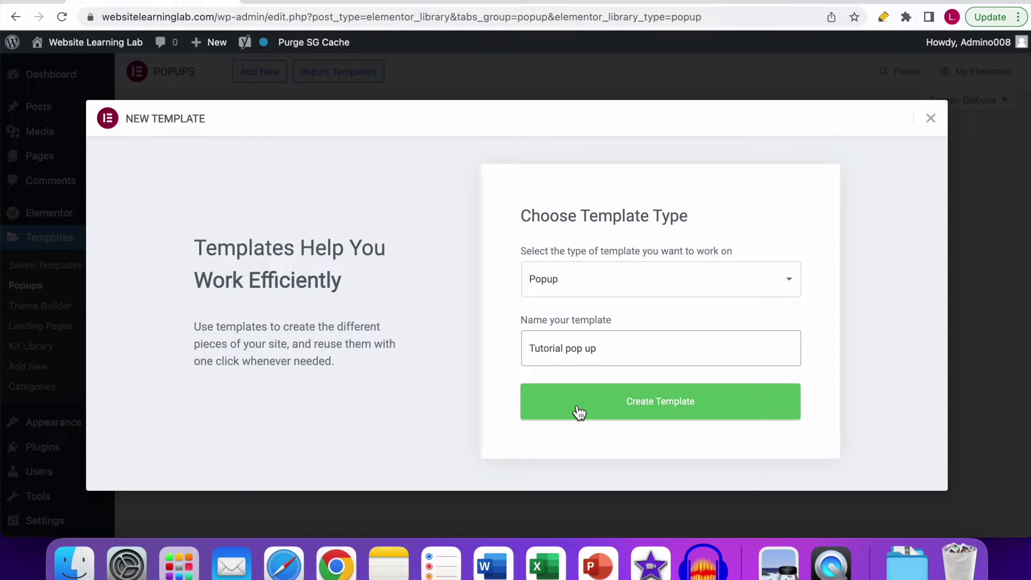
left_click(720, 409)
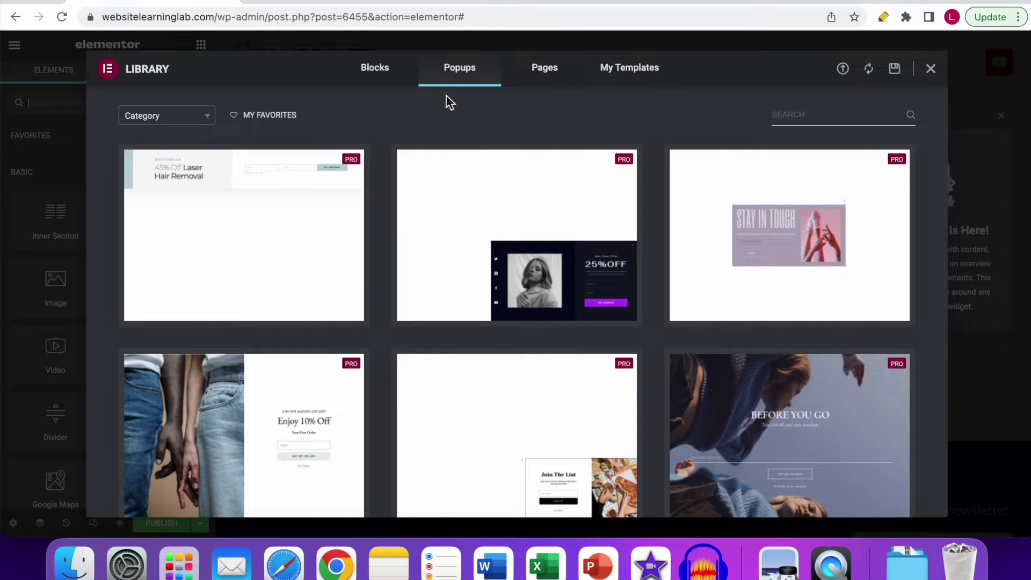
Step: Insert the 'Join Our Mailing List' design from the library's Popups tab
mouse_move(814, 168)
scroll(814, 168, "down", 5)
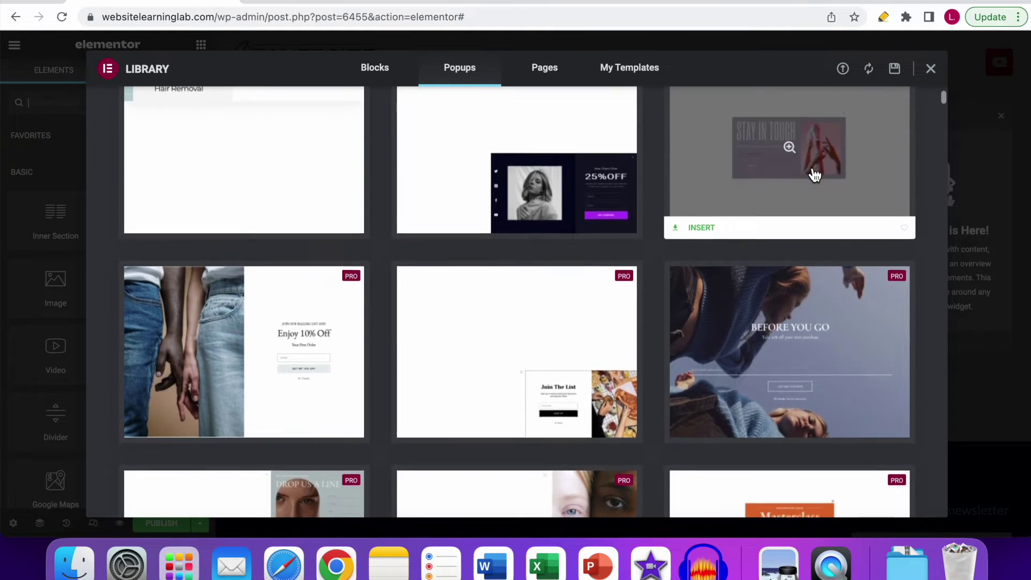
scroll(815, 177, "down", 1)
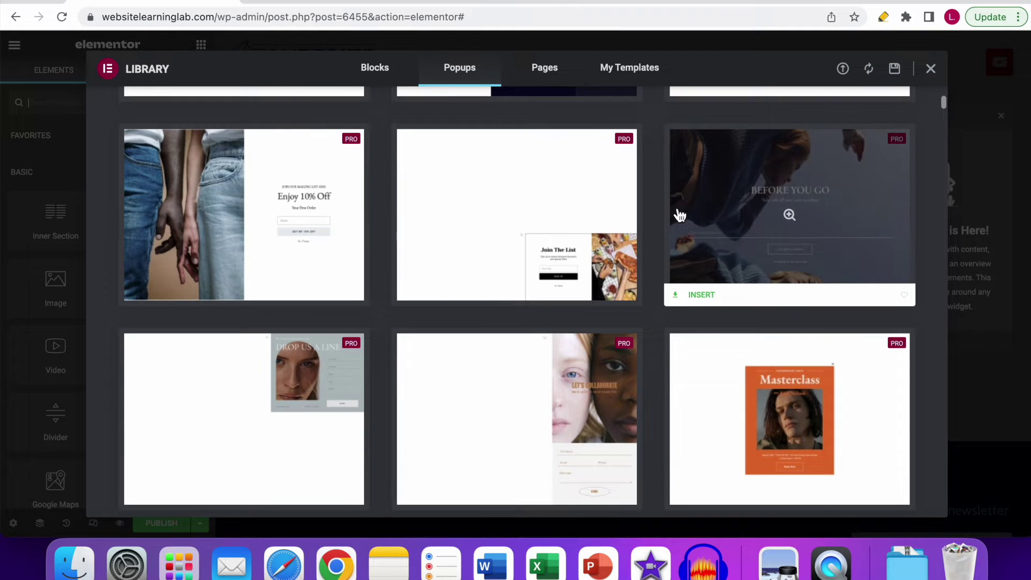
scroll(626, 233, "down", 7)
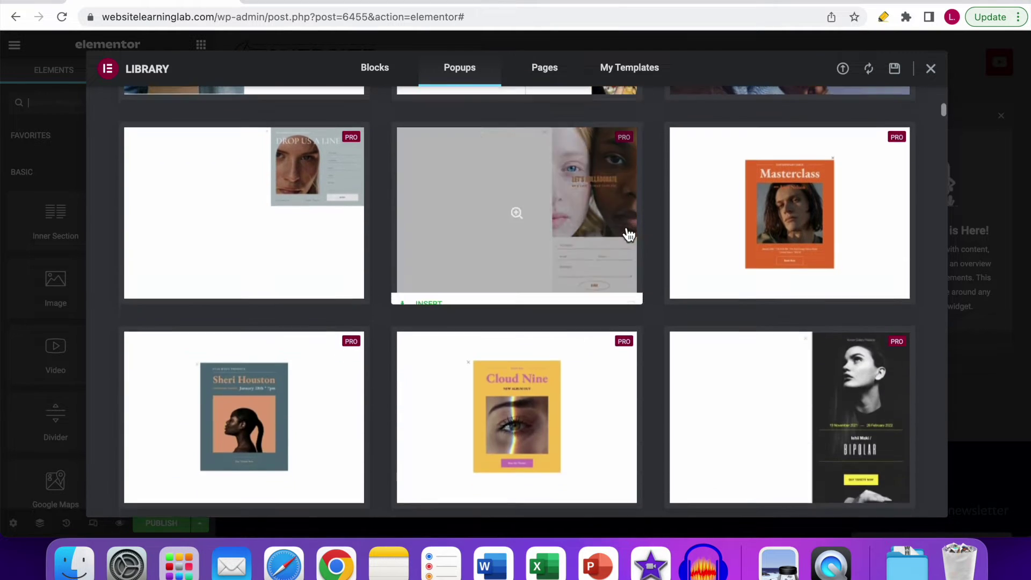
scroll(549, 241, "down", 4)
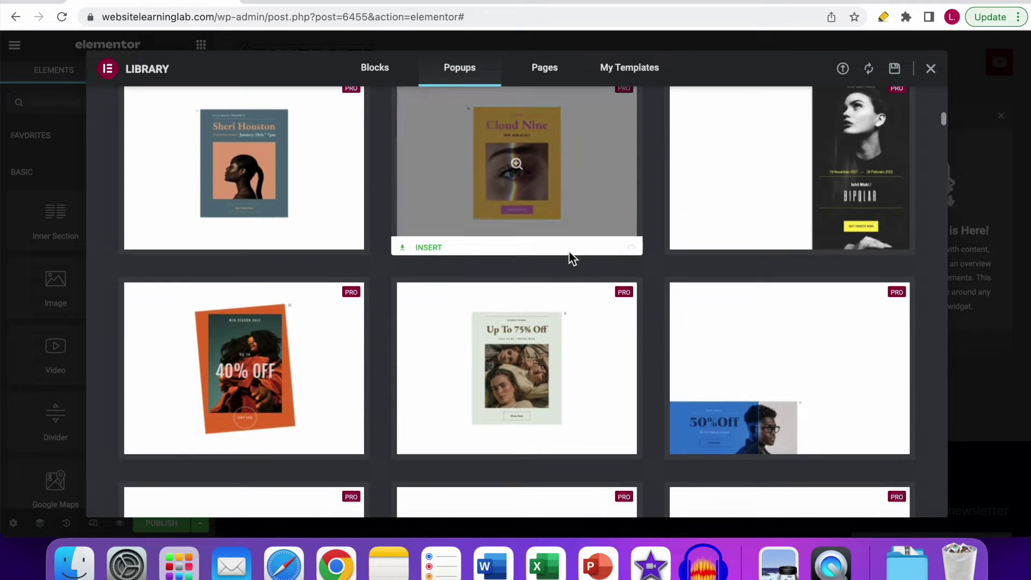
scroll(575, 258, "down", 1)
scroll(714, 268, "down", 3)
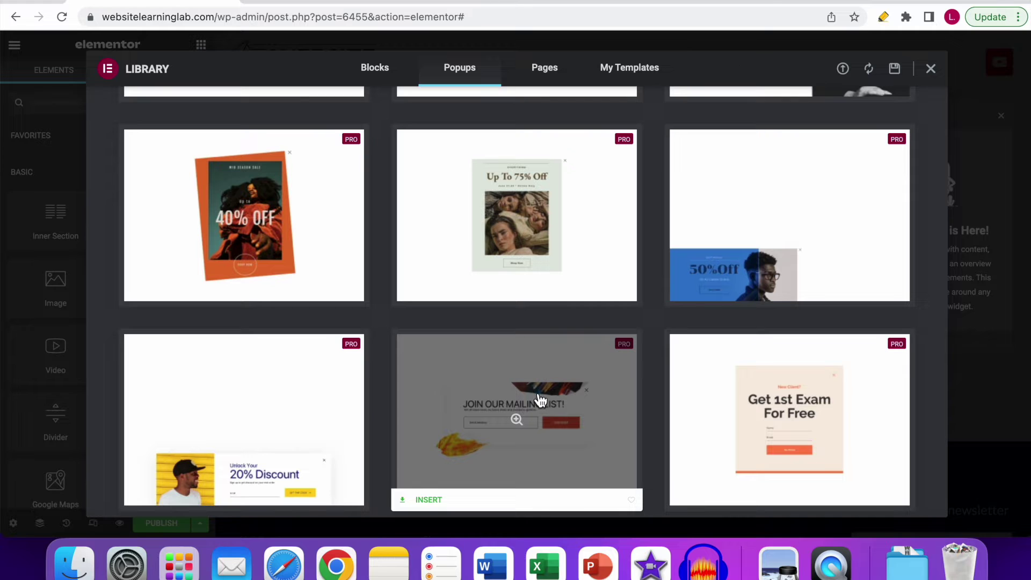
scroll(451, 479, "down", 1)
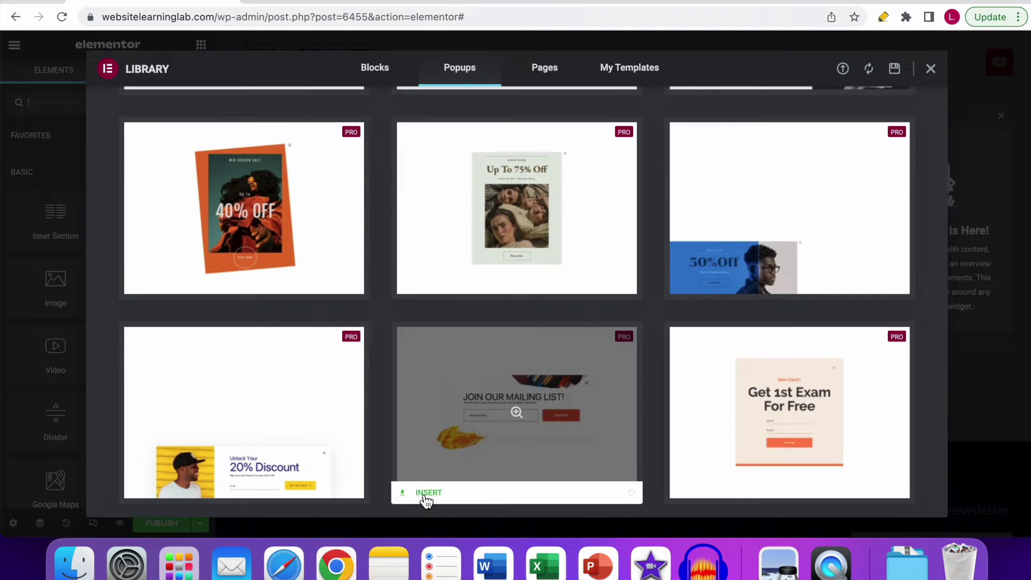
scroll(423, 501, "up", 1)
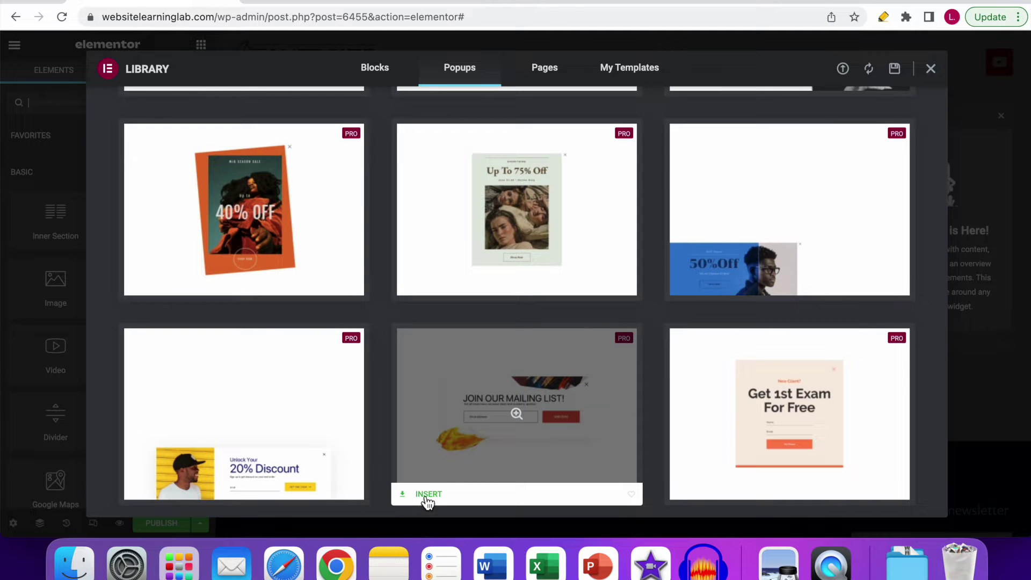
left_click(428, 500)
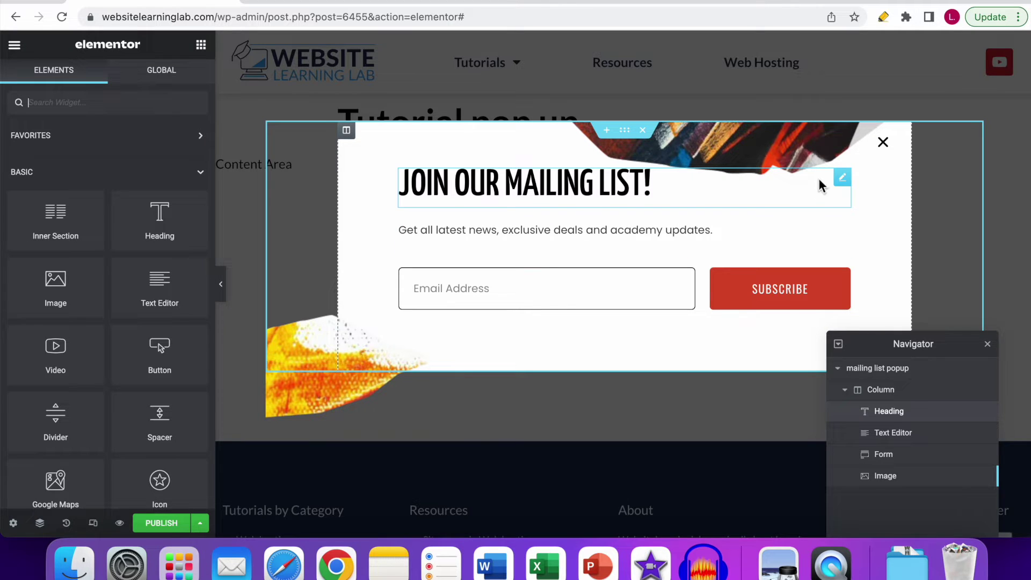
Step: Check the heading settings, move the Navigator off the popup, and open publish settings
left_click(841, 177)
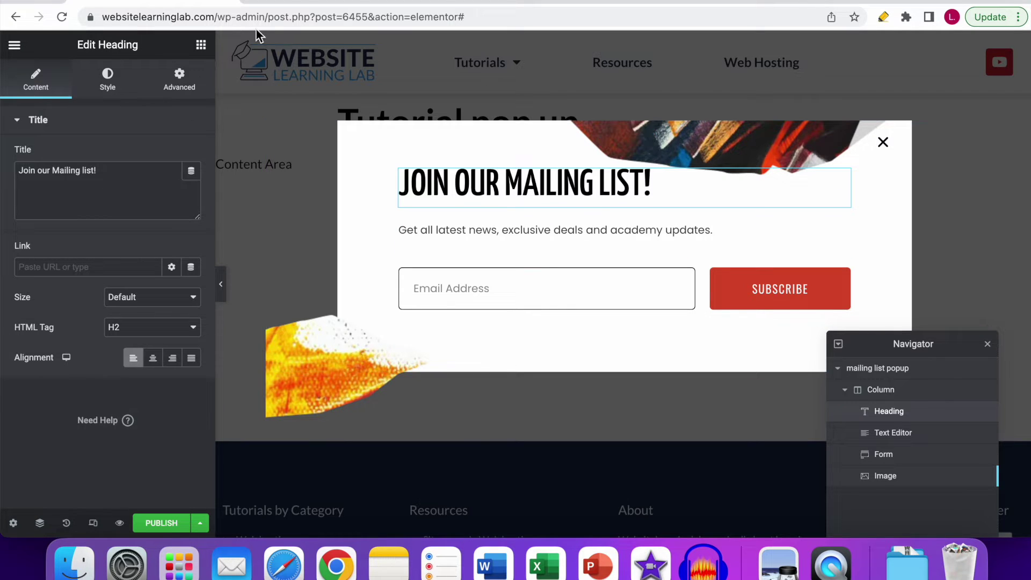
left_click(201, 44)
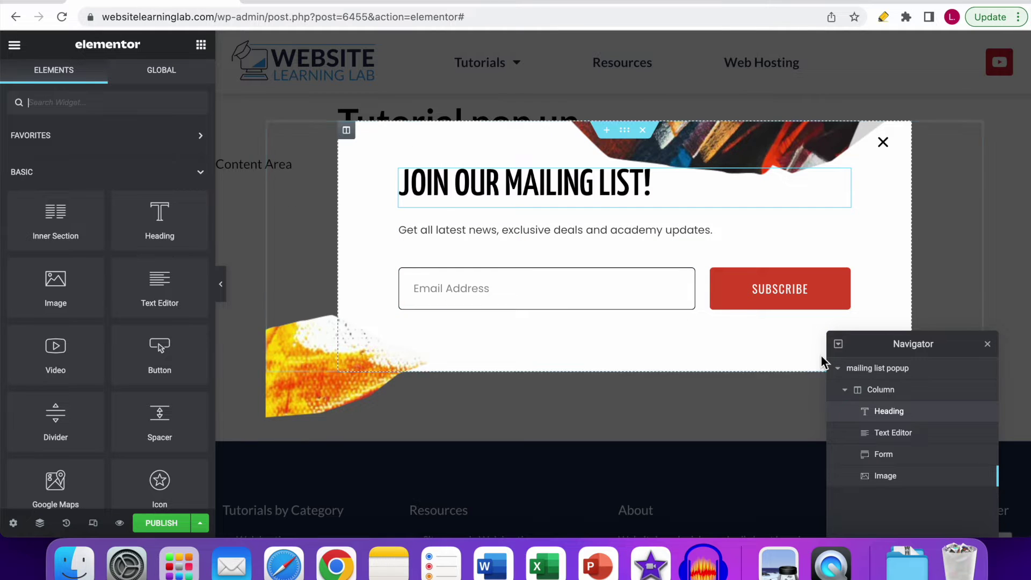
scroll(816, 356, "down", 1)
scroll(812, 354, "up", 1)
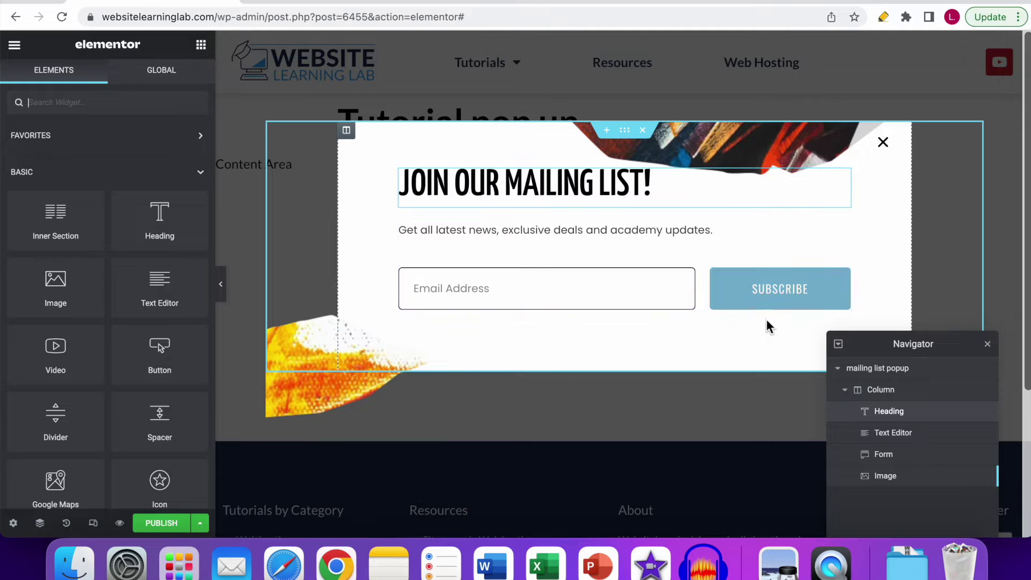
left_click_drag(868, 348, 758, 348)
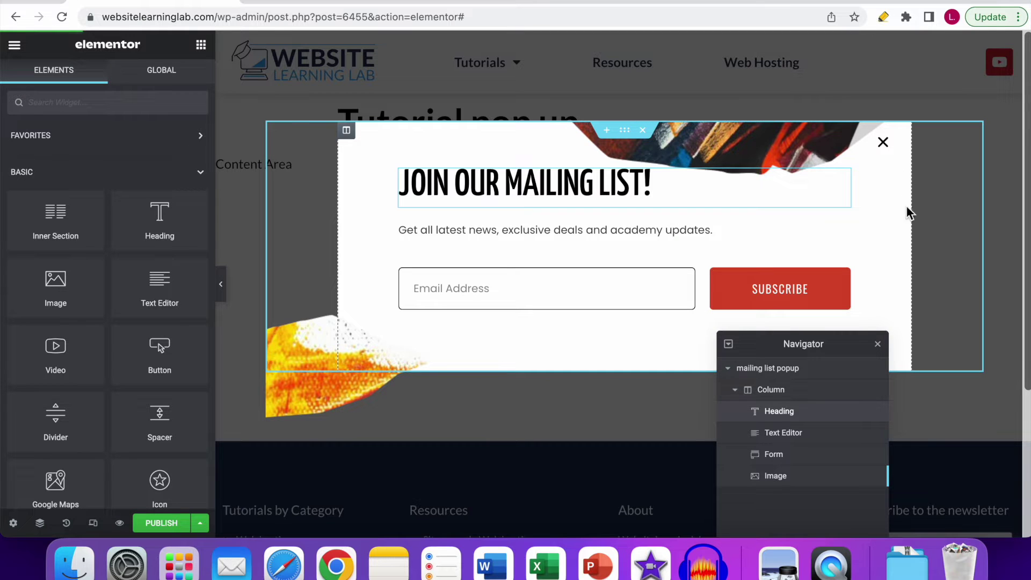
scroll(856, 253, "down", 1)
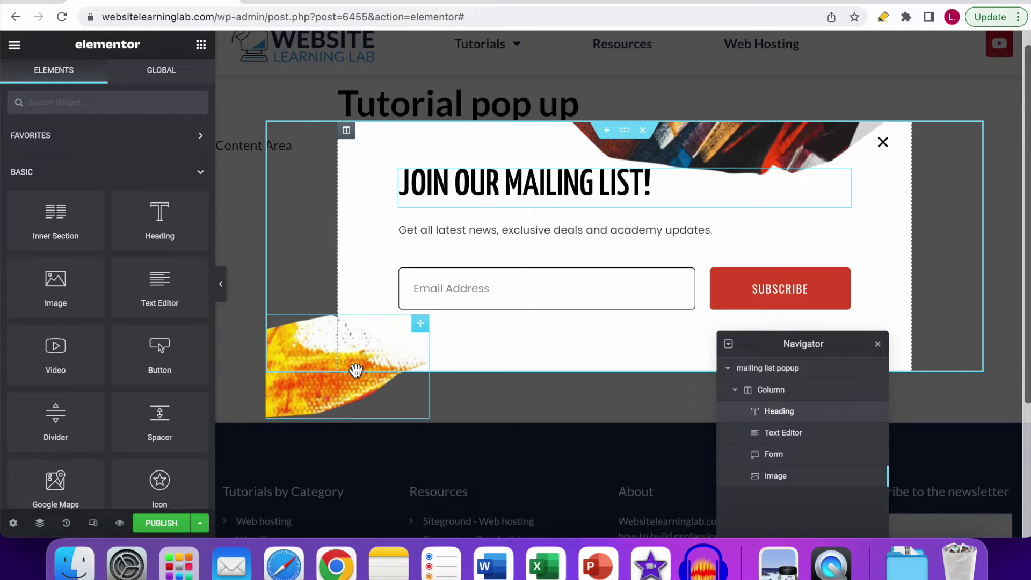
left_click(162, 525)
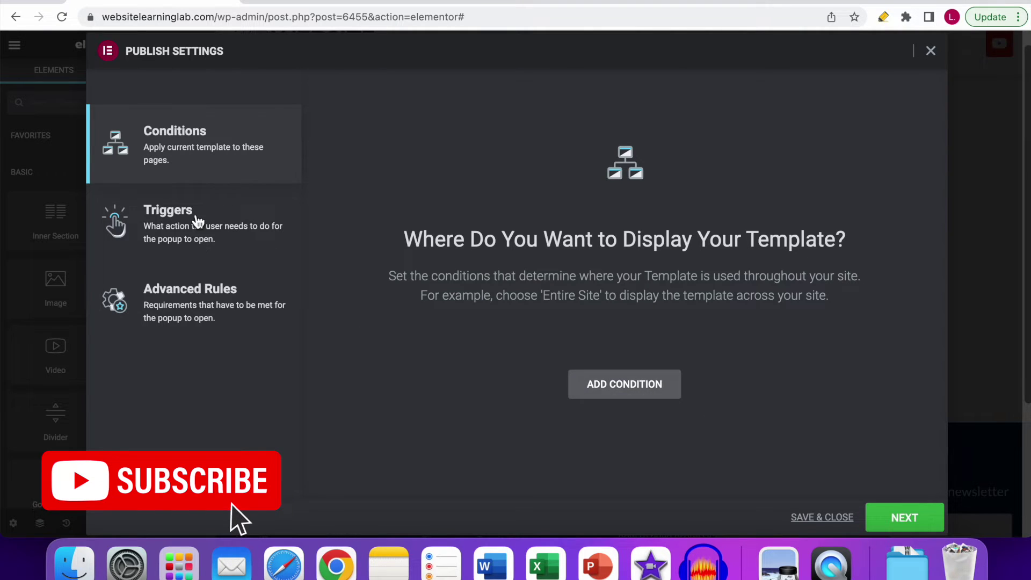
Step: Review the Triggers and Advanced Rules tabs, leave every toggle off, and save and close
left_click(199, 222)
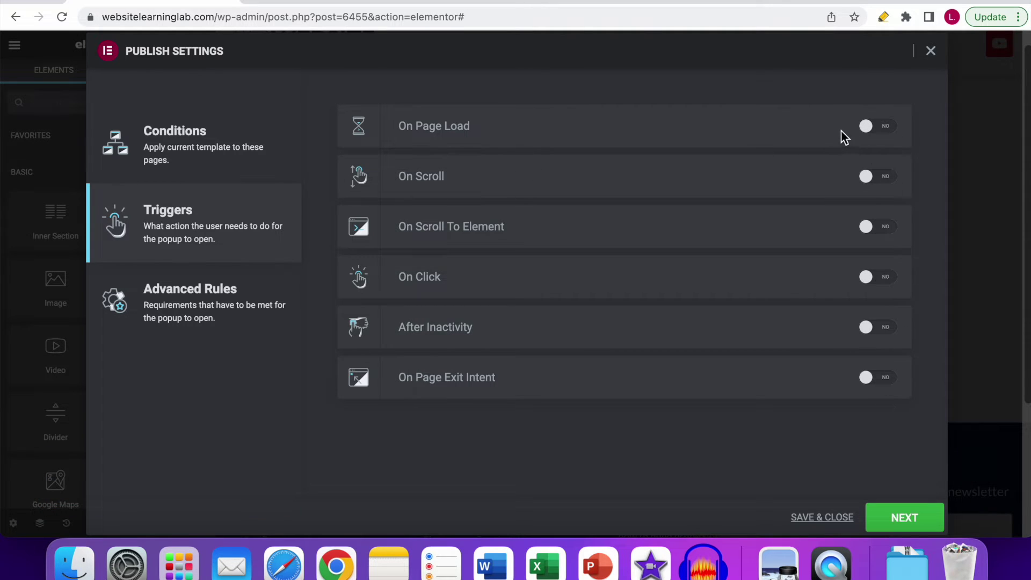
left_click(182, 311)
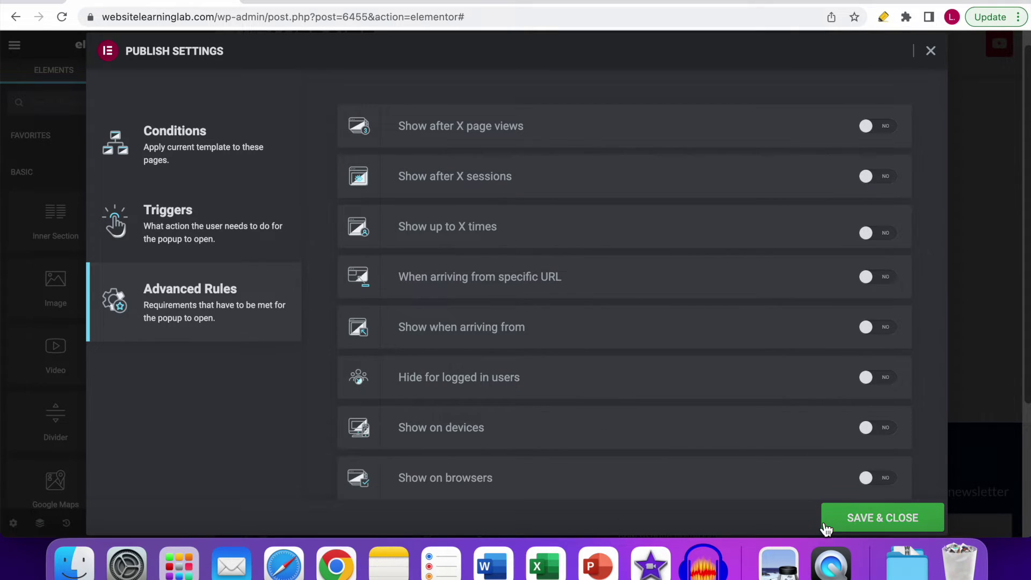
left_click(889, 528)
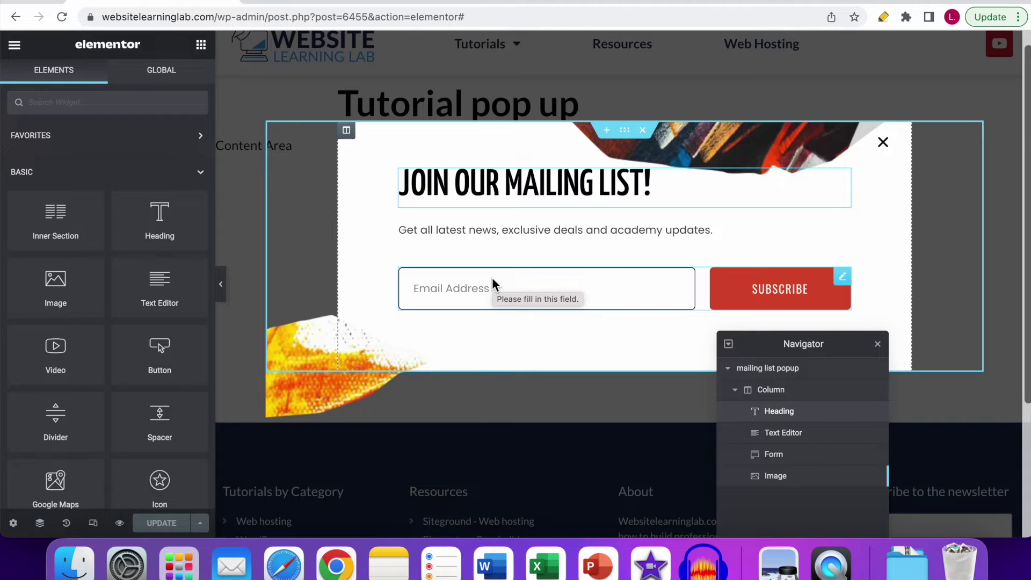
Step: Preview the popup at tablet and then mobile width, with the Navigator moved left
left_click(93, 523)
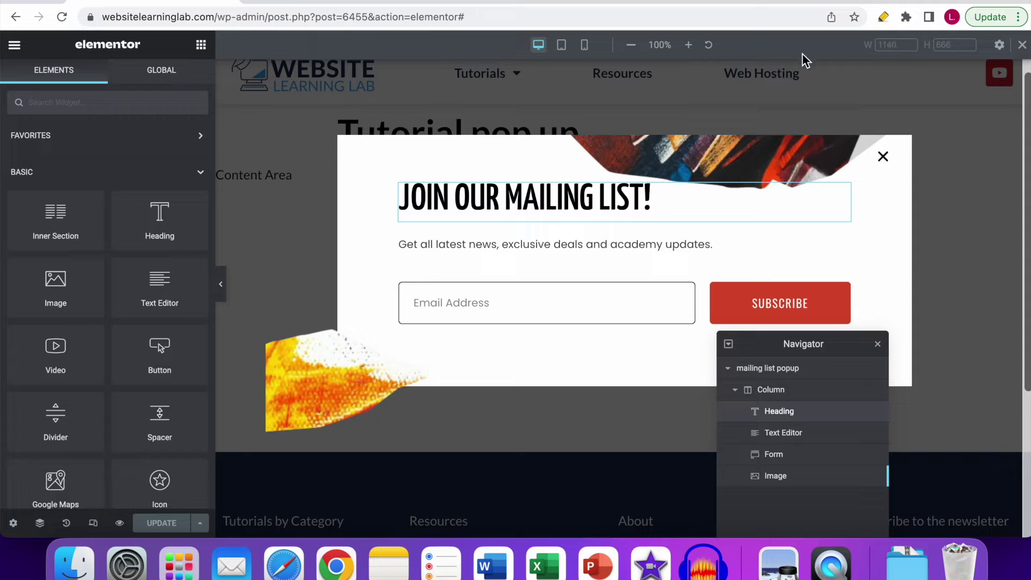
left_click(561, 44)
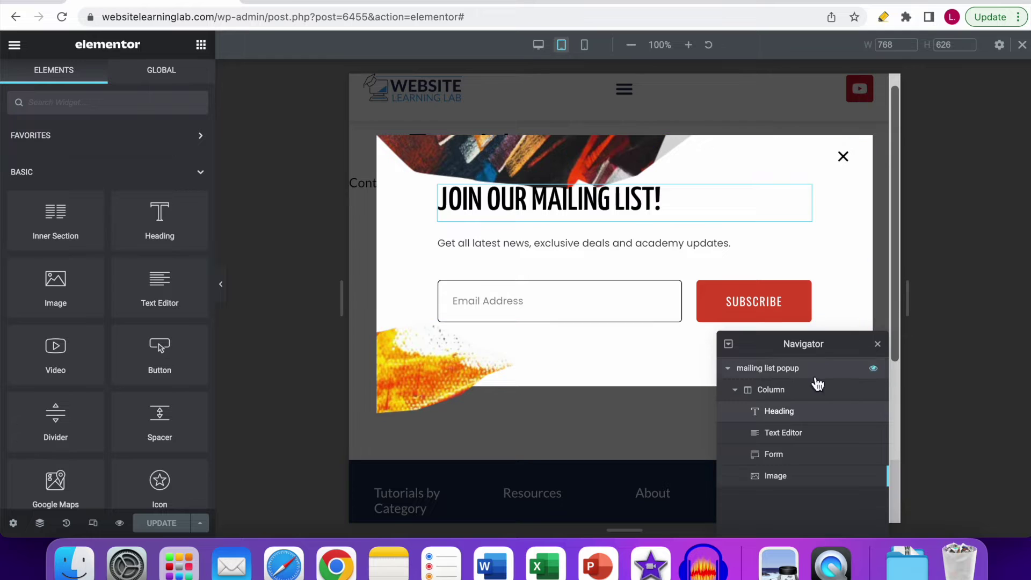
left_click_drag(835, 343, 280, 301)
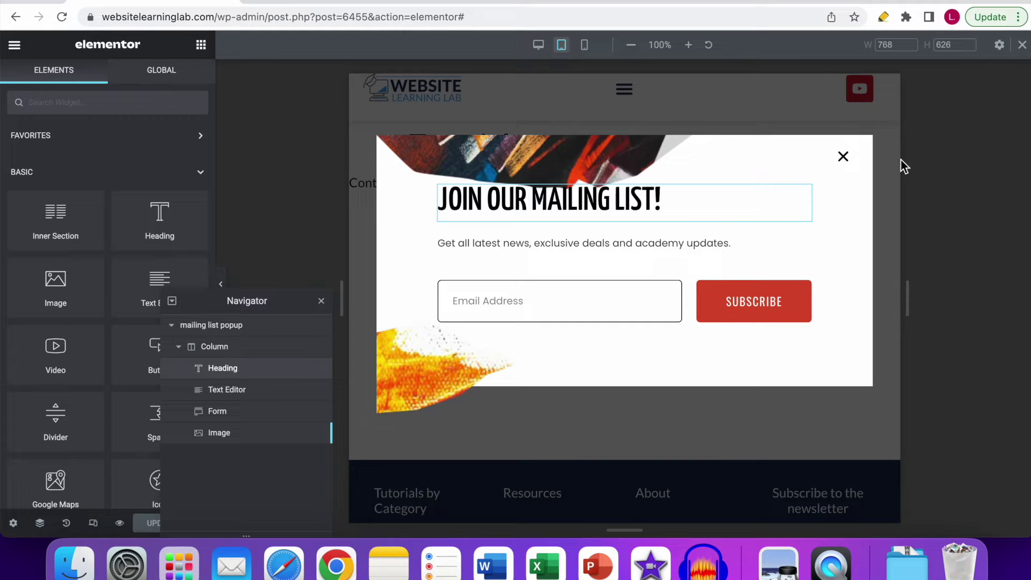
left_click(585, 49)
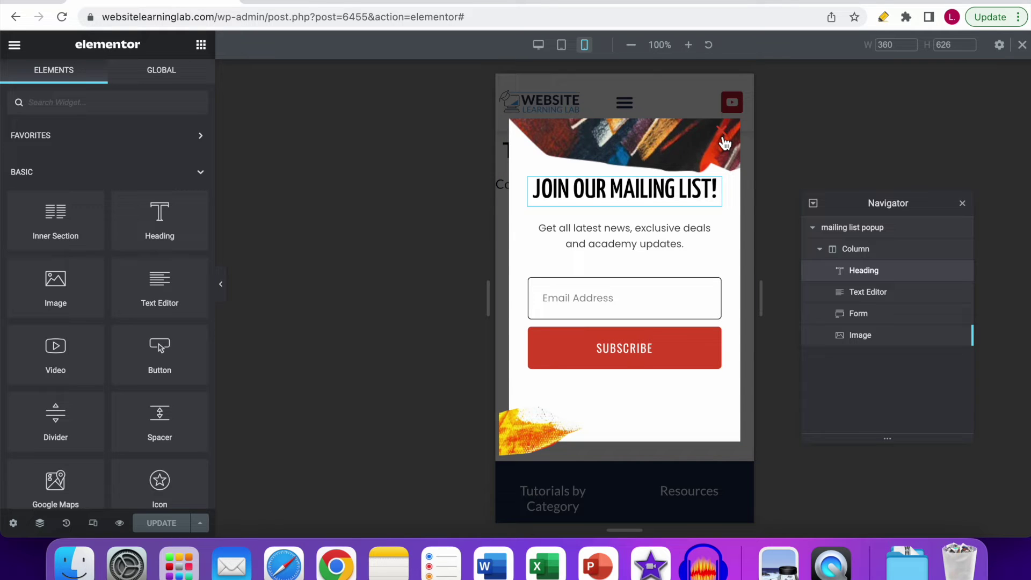
left_click(12, 524)
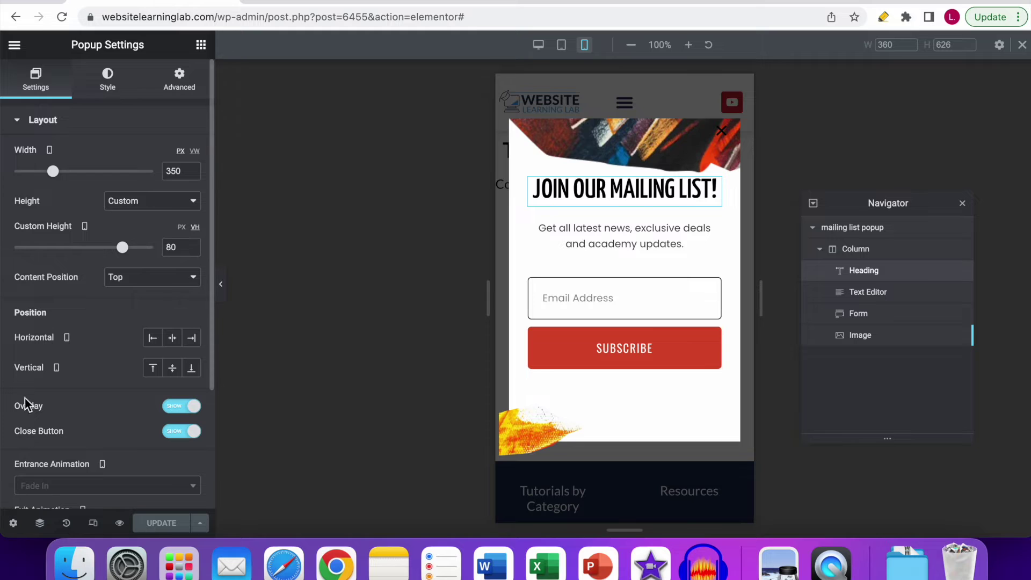
Step: Toggle the popup's Close Button to Hide and back to Show, then click Update
left_click(177, 432)
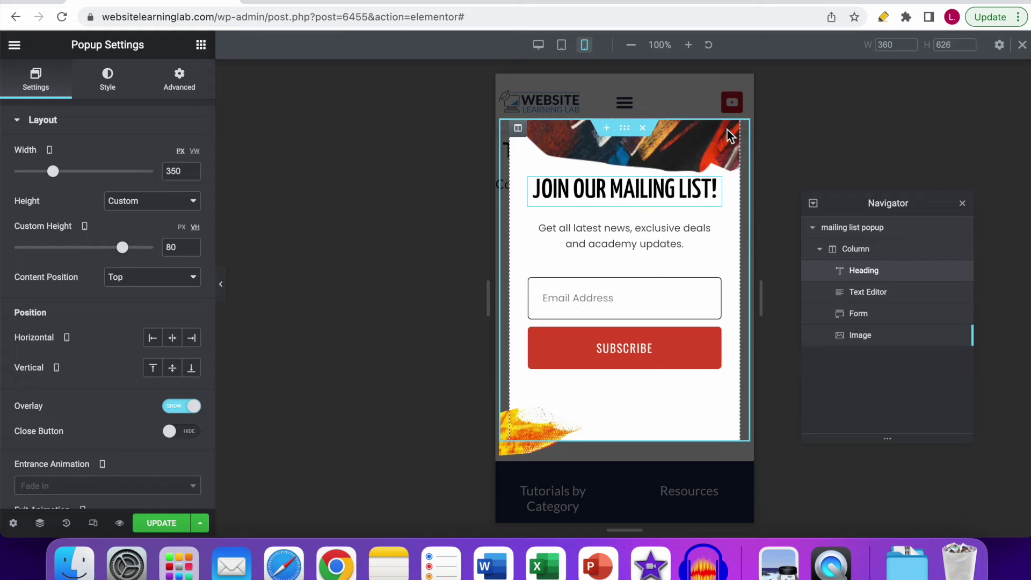
scroll(100, 333, "down", 5)
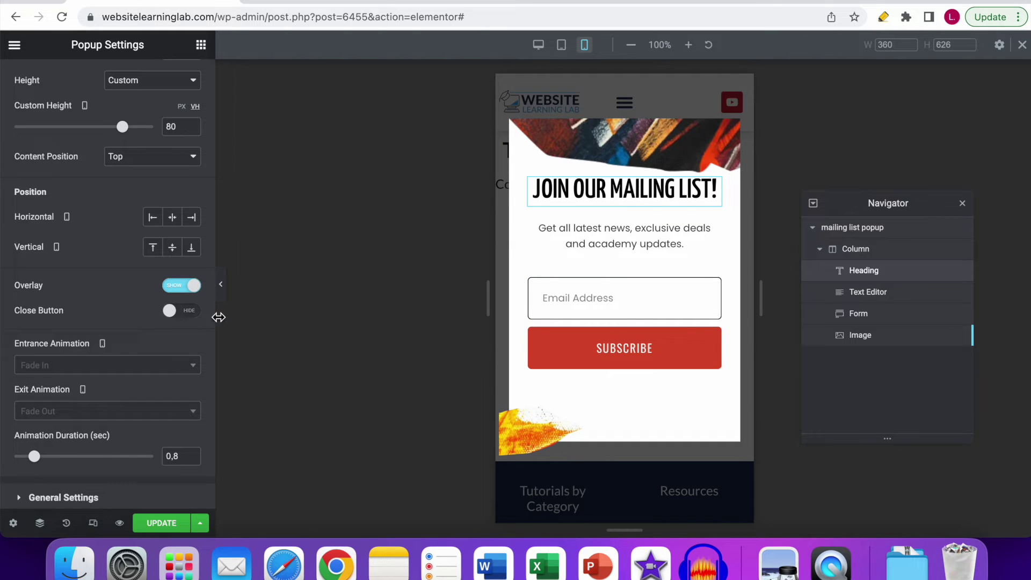
left_click(185, 312)
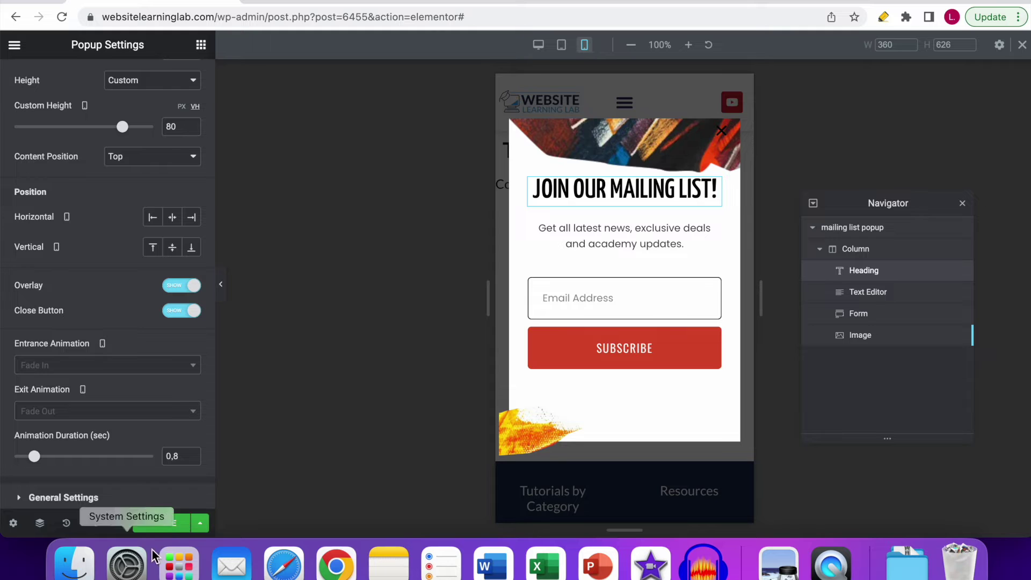
left_click(161, 522)
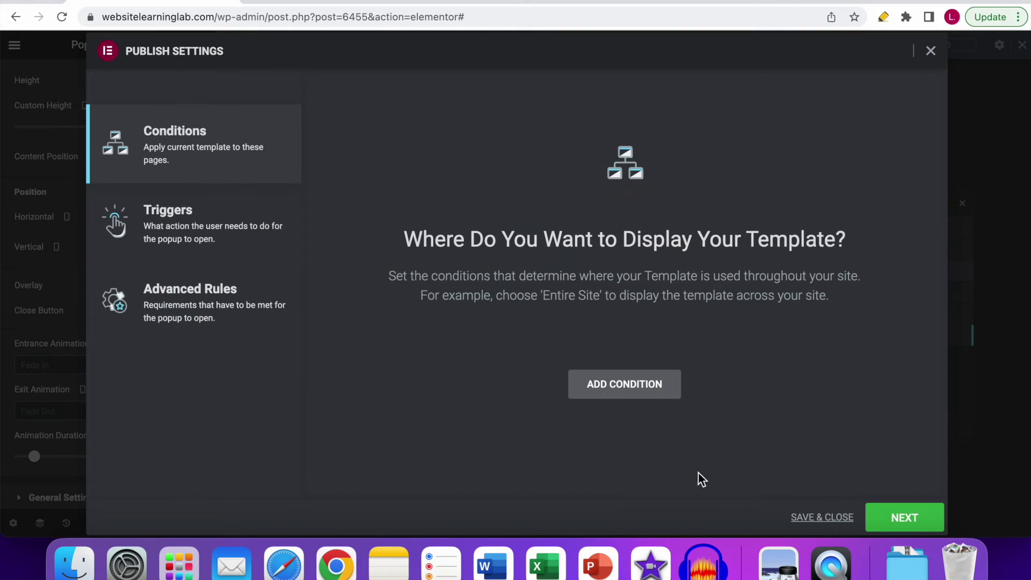
Step: Step through Publish Settings, save and close, then exit the editor to WordPress
left_click(876, 518)
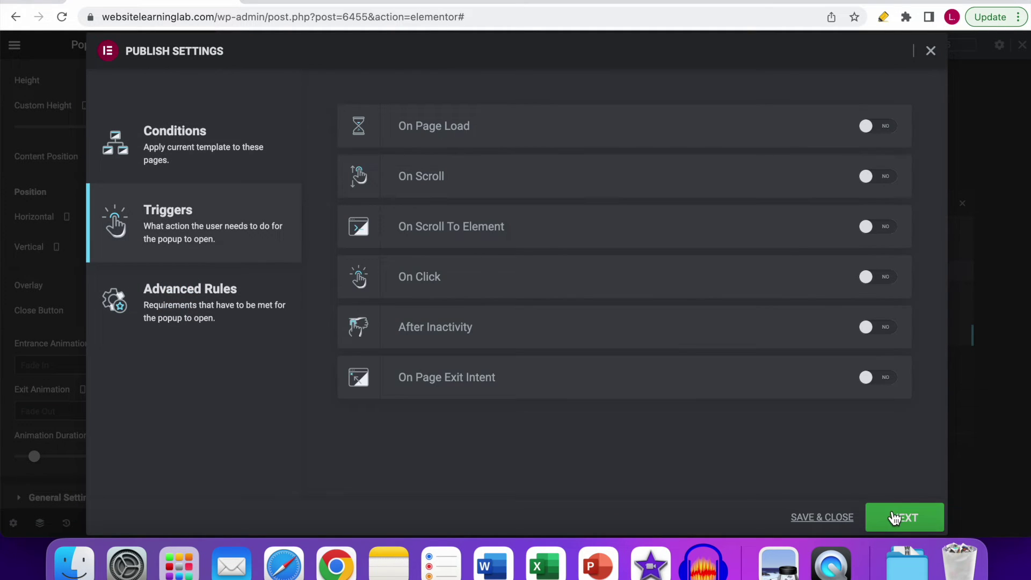
left_click(894, 517)
left_click(855, 515)
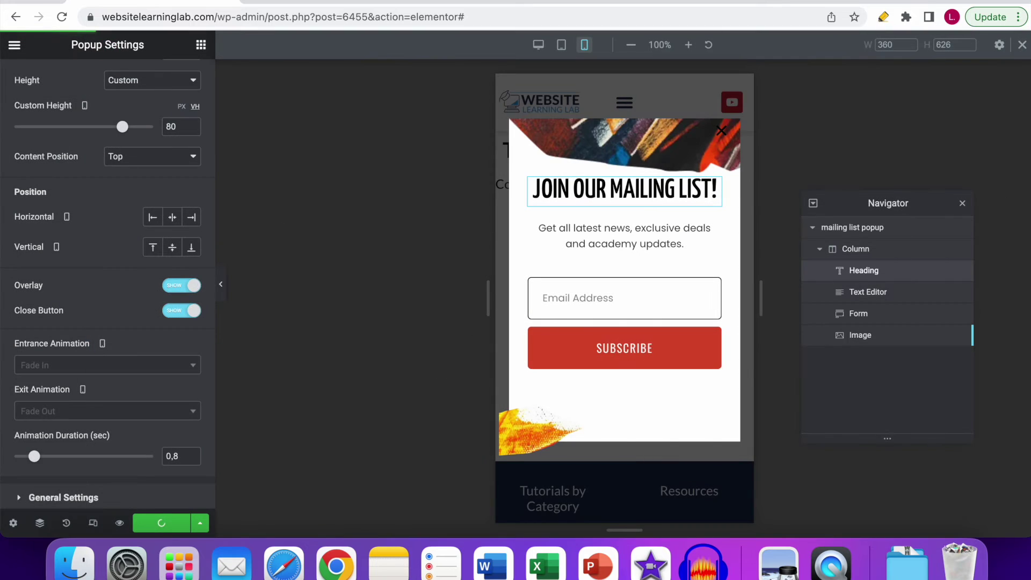
left_click(13, 47)
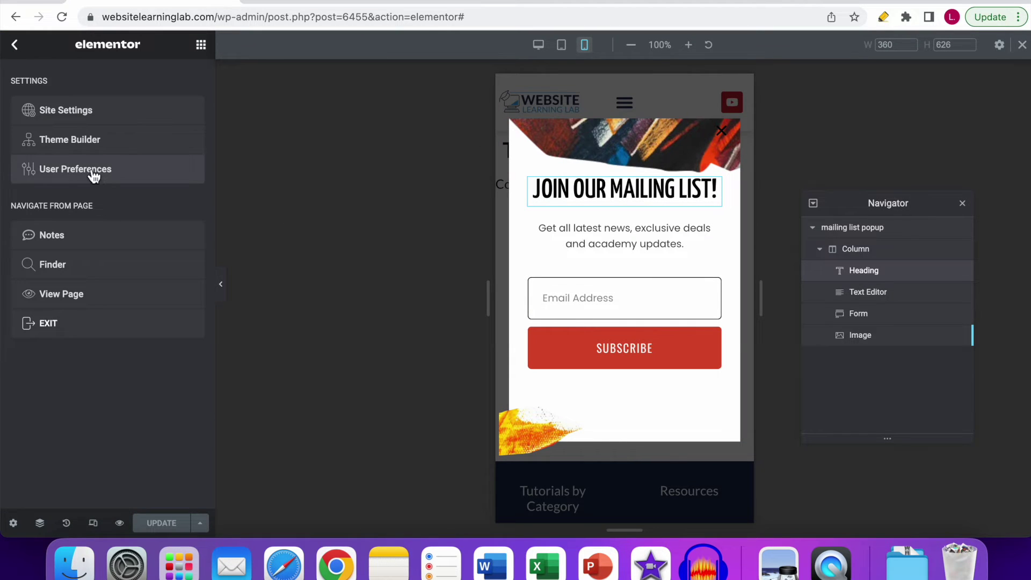
left_click(76, 327)
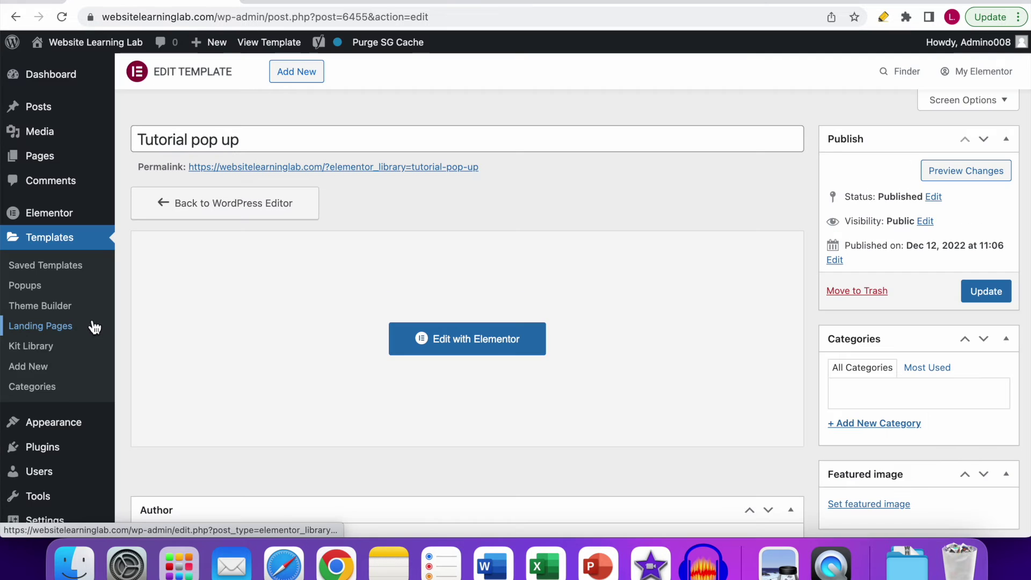
Step: Open the home page in Elementor and select the hero heading widget
mouse_move(48, 159)
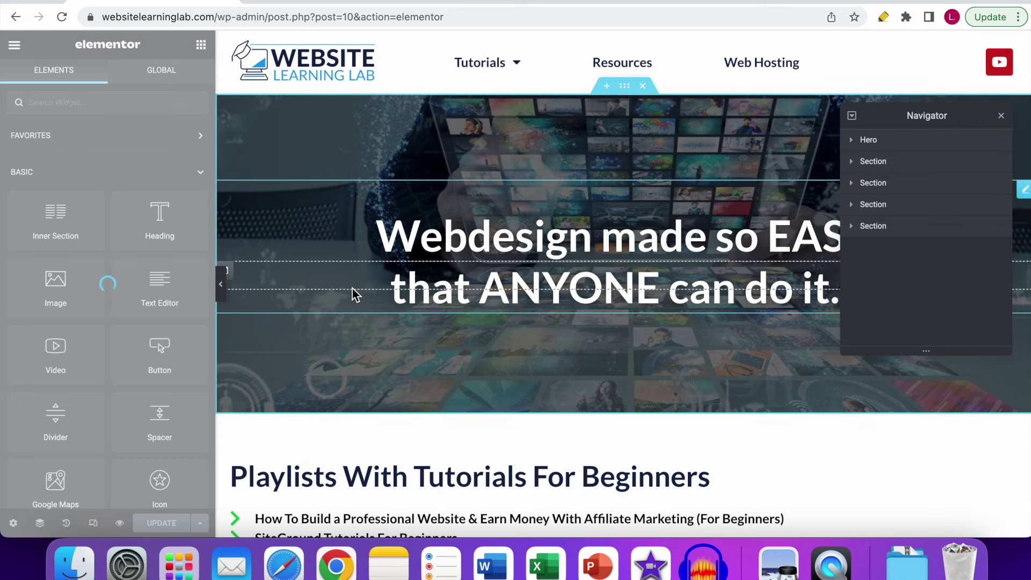
left_click_drag(941, 197, 832, 395)
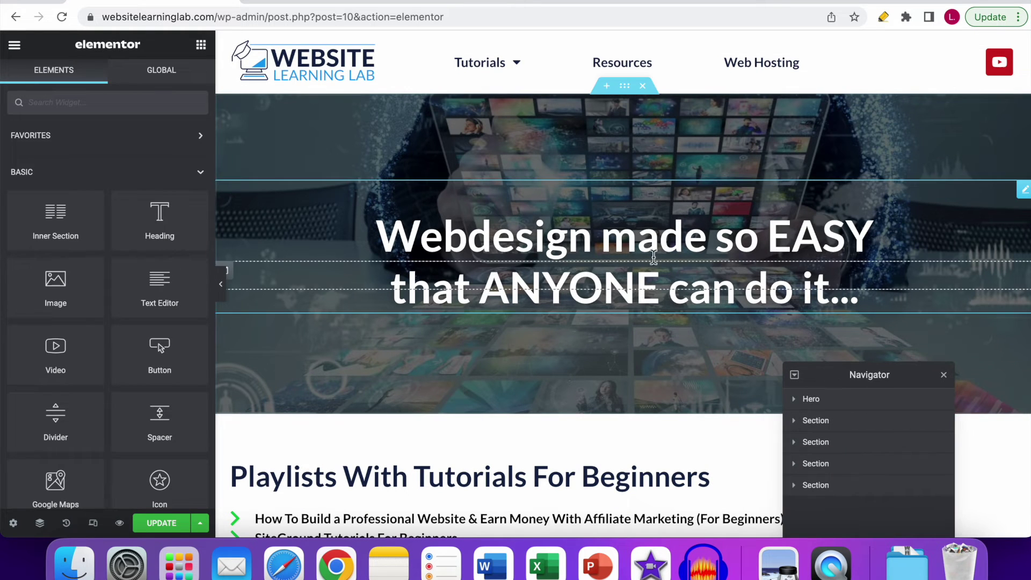
scroll(572, 204, "down", 1)
scroll(572, 204, "down", 2)
scroll(425, 166, "up", 3)
left_click(201, 46)
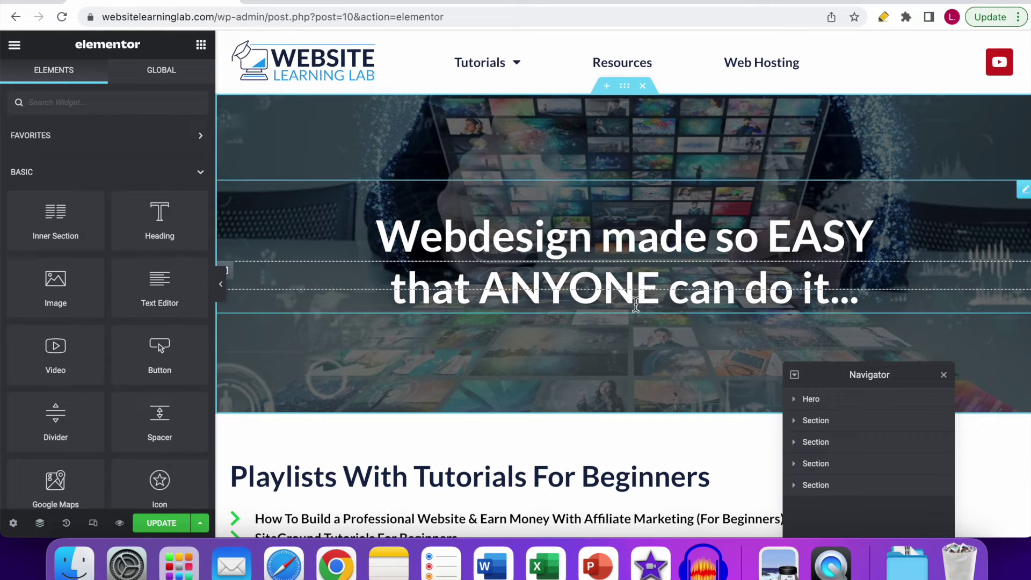
left_click(706, 467)
scroll(591, 252, "down", 8)
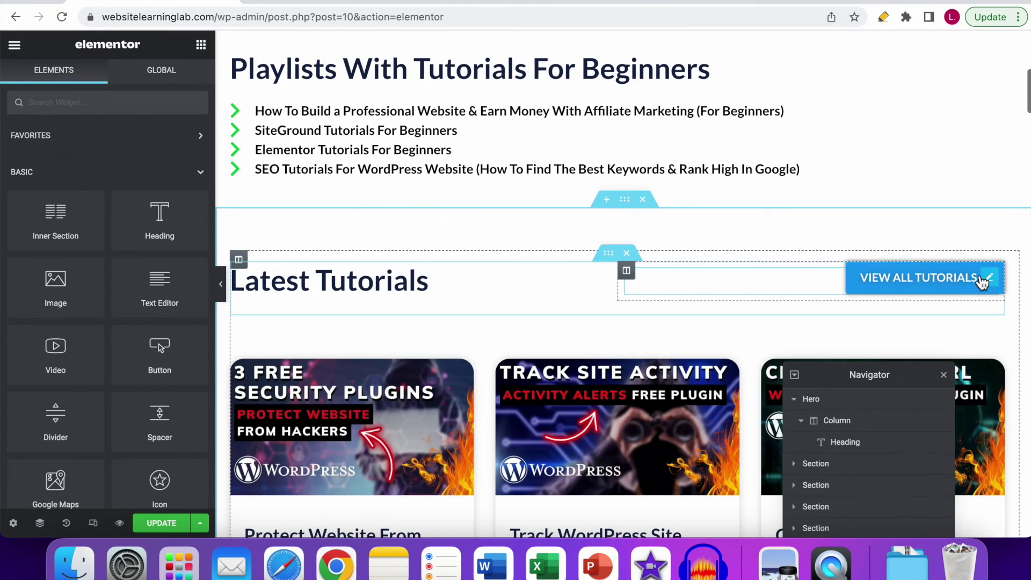
Step: Duplicate the VIEW ALL TUTORIALS button, drag the copy into the hero, and centre it
right_click(975, 283)
left_click(954, 305)
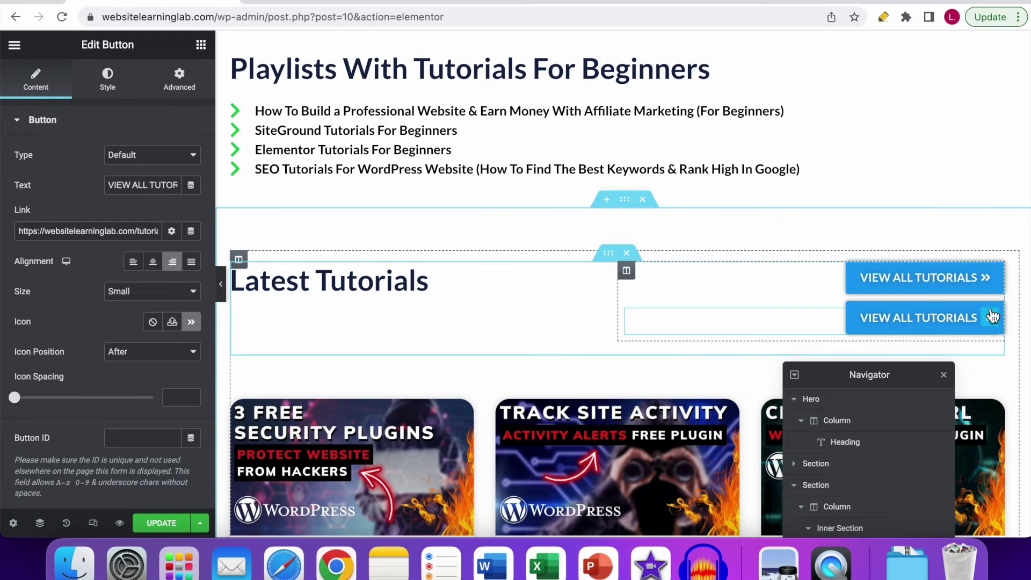
left_click_drag(994, 321, 605, 99)
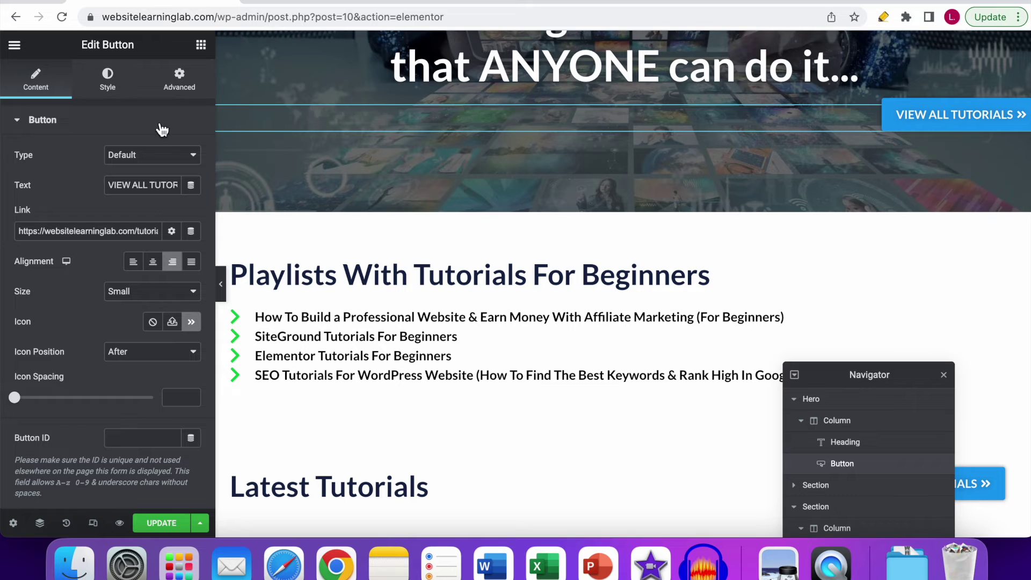
left_click(152, 262)
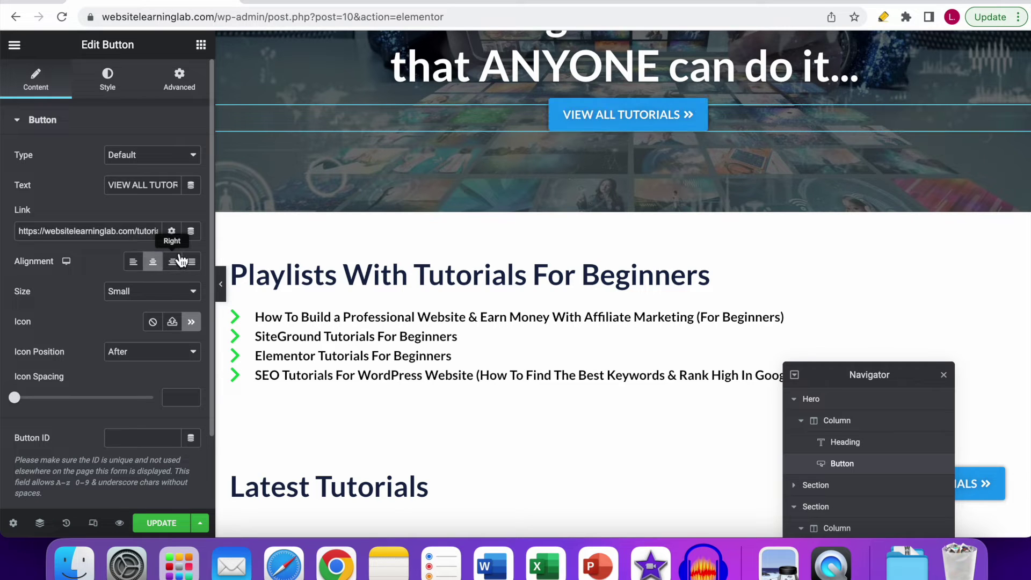
Step: Give the copied button a top margin of 50 in its Advanced settings
left_click(179, 78)
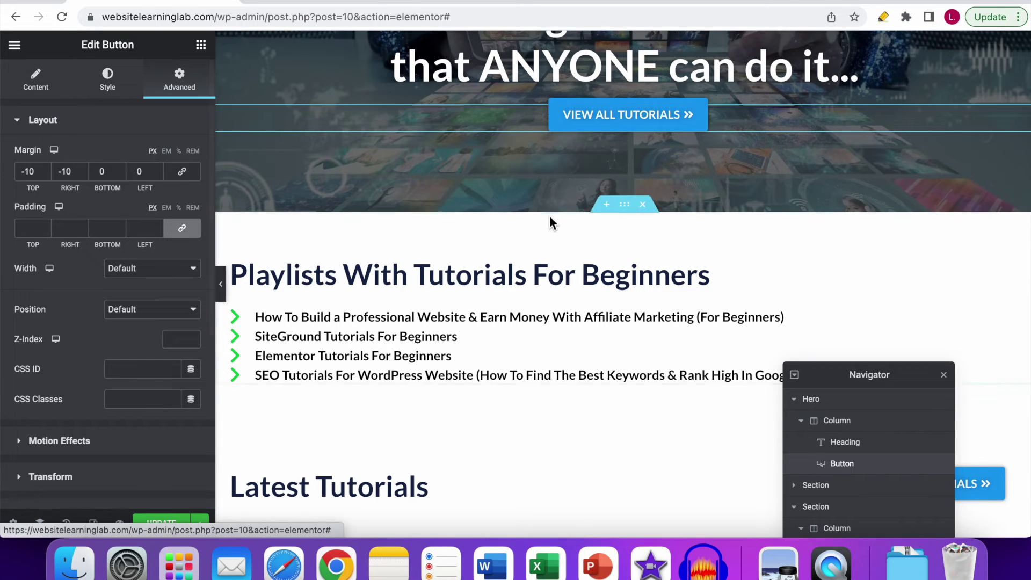
scroll(549, 214, "up", 4)
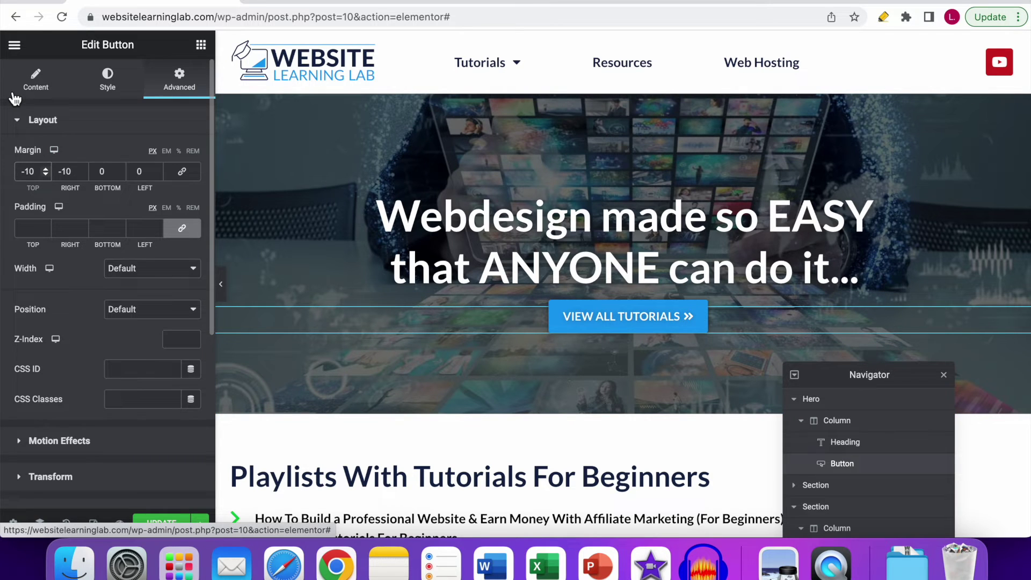
double_click(23, 172)
type("0")
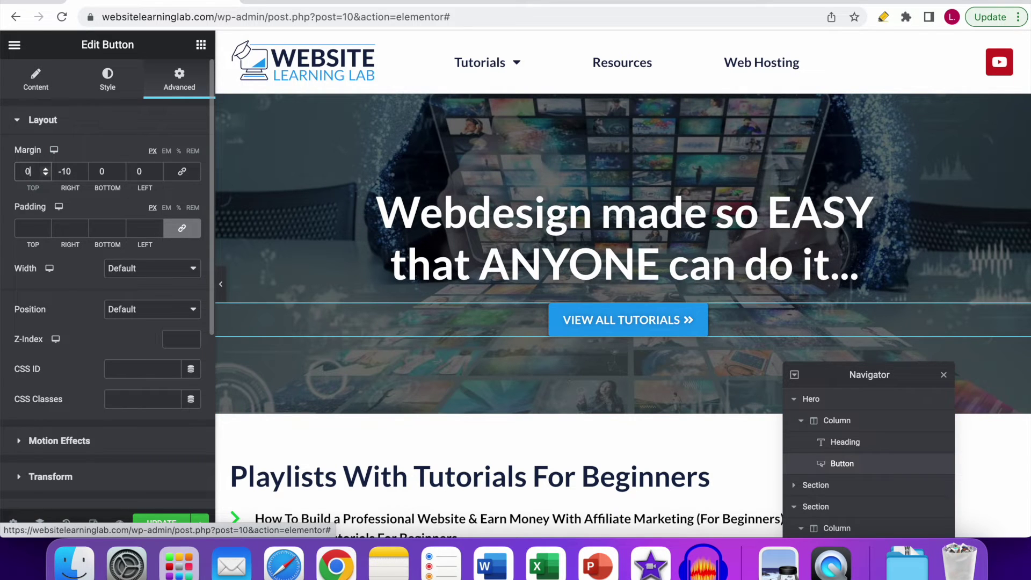
type("50")
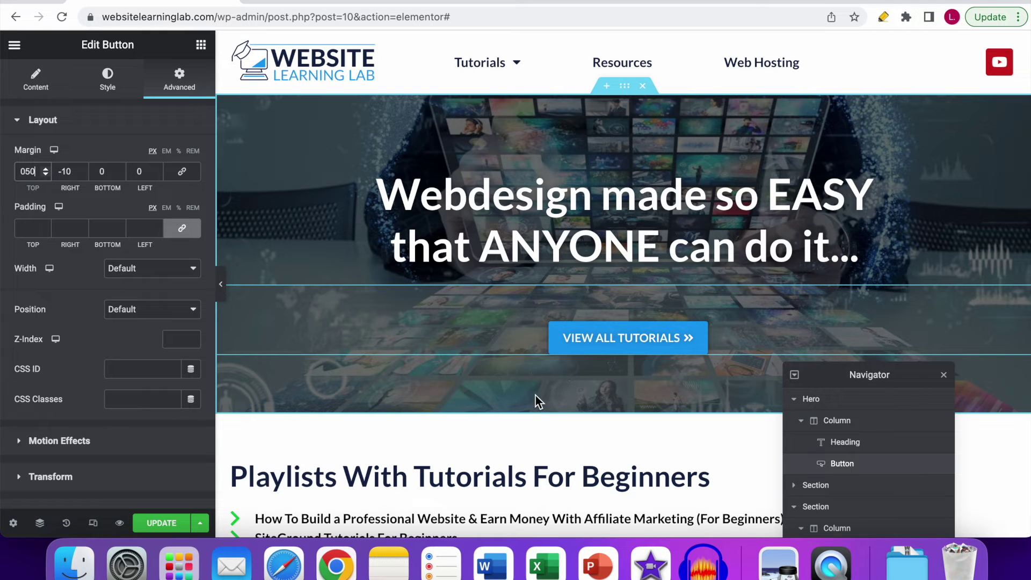
scroll(590, 349, "right", 1)
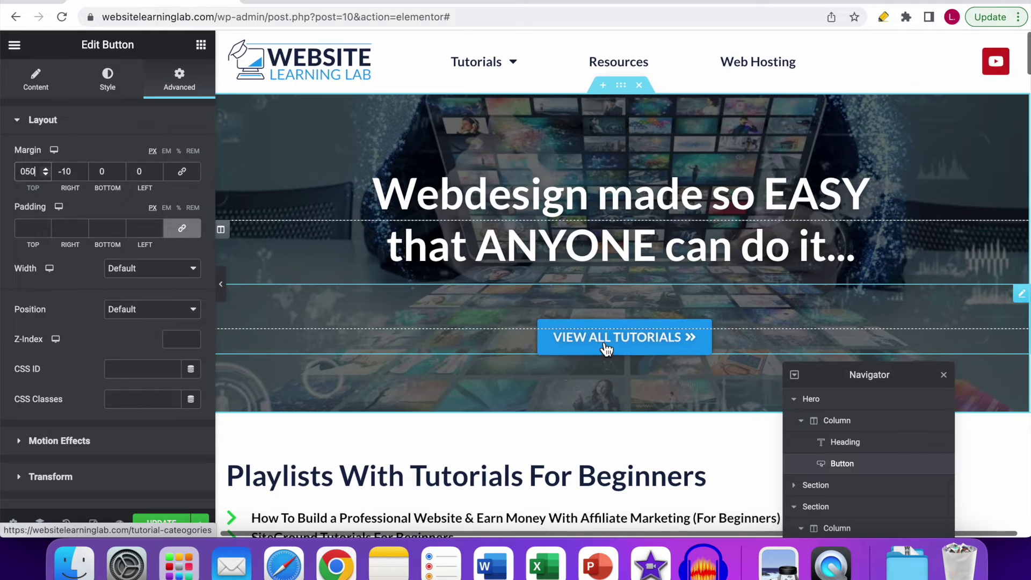
left_click(606, 347)
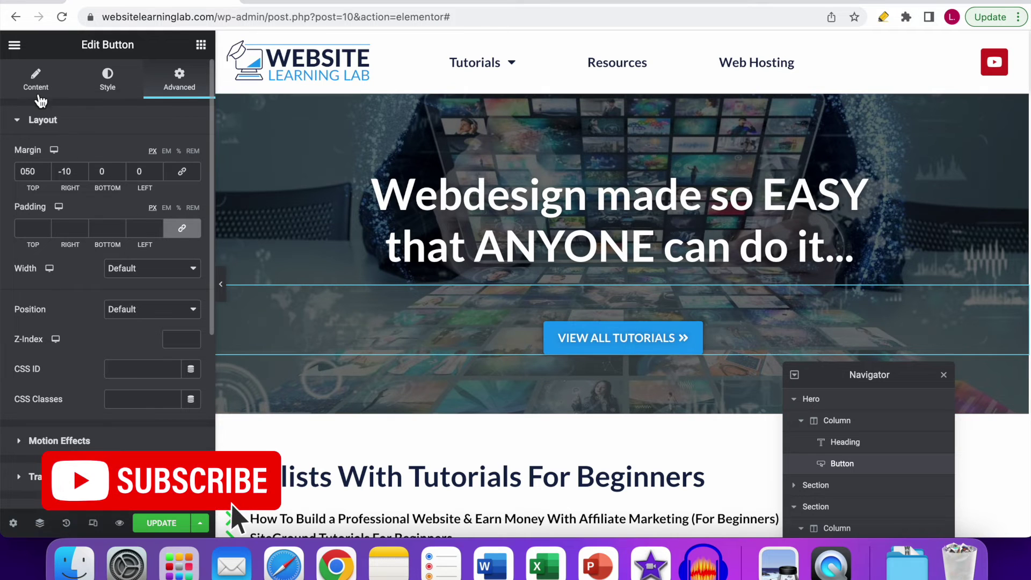
scroll(38, 100, "down", 1)
scroll(41, 93, "up", 1)
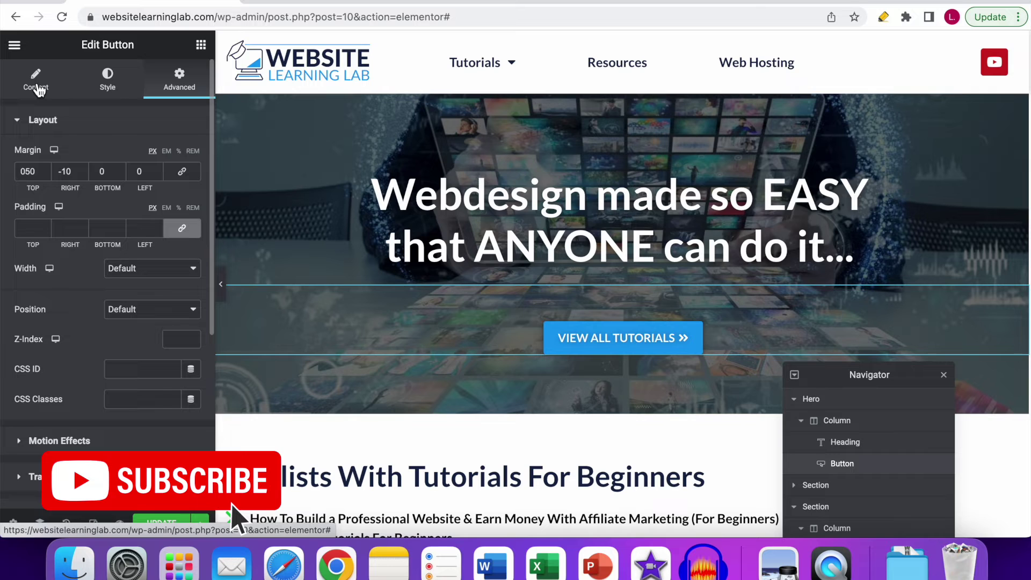
left_click(37, 85)
Step: Clear the button's link address and set its link to the Popup dynamic tag
scroll(40, 161, "up", 1)
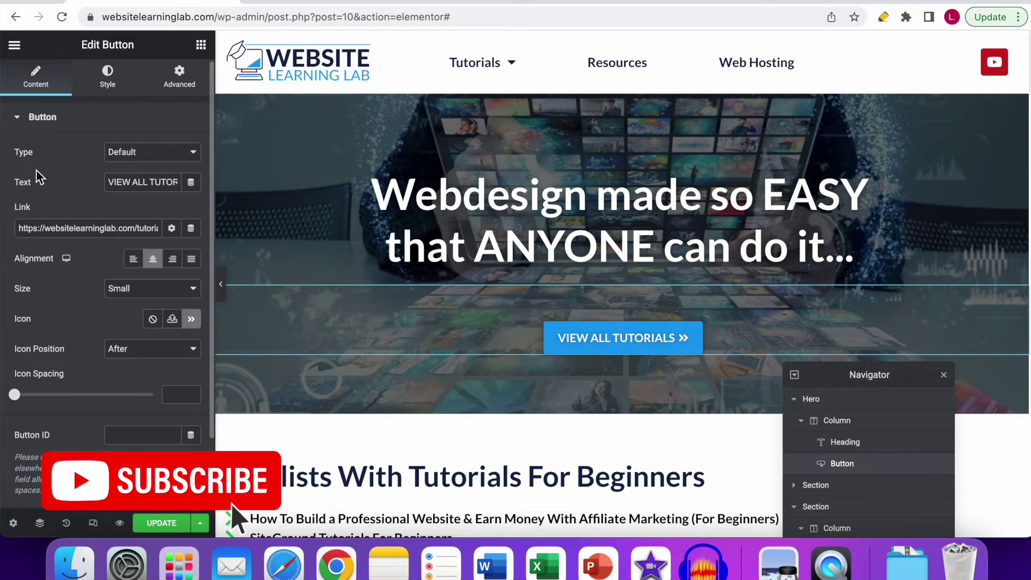
left_click_drag(17, 231, 135, 232)
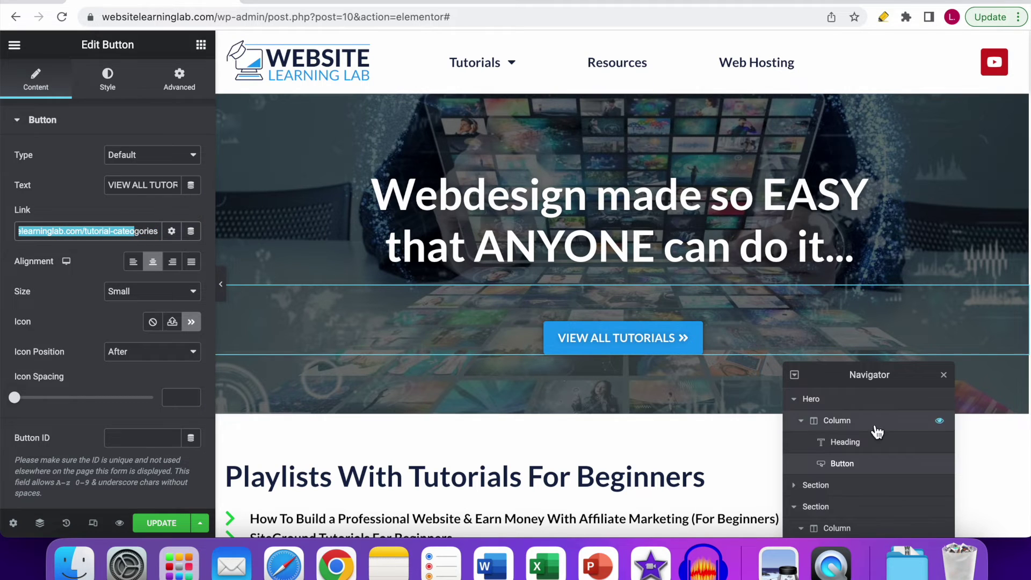
triple_click(89, 235)
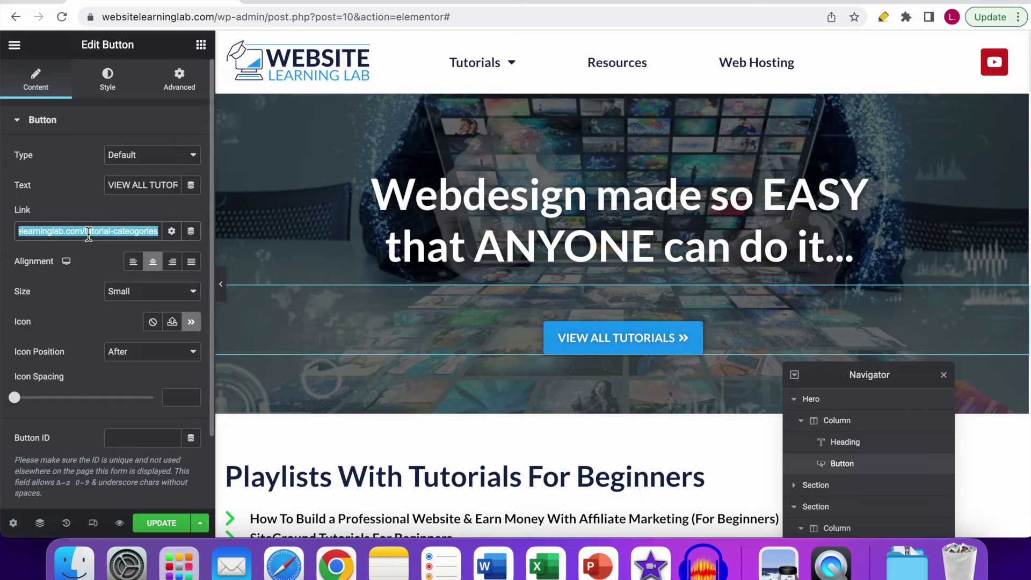
key("BackSpace")
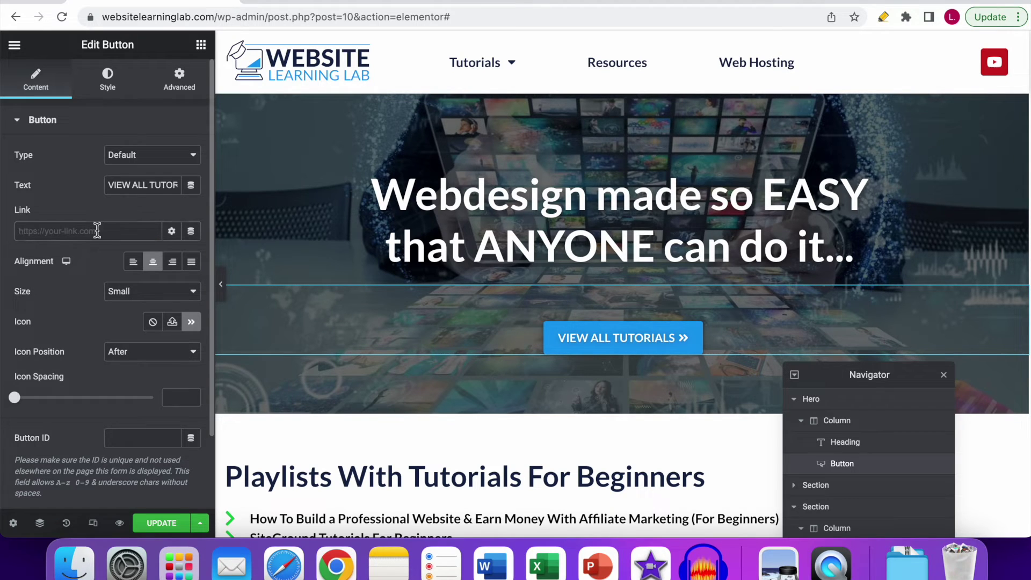
left_click(191, 231)
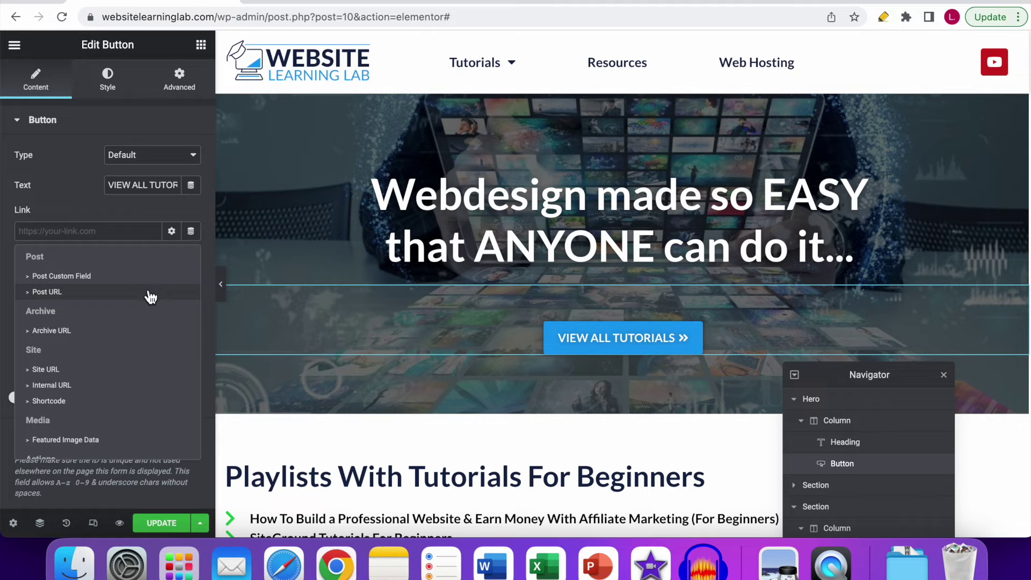
scroll(149, 295, "down", 3)
scroll(151, 304, "down", 1)
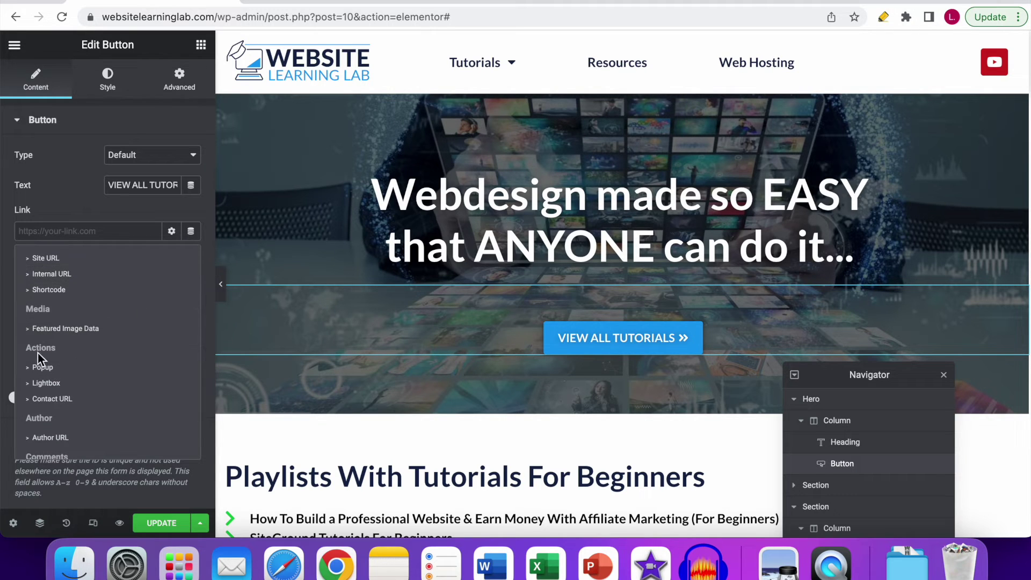
left_click(65, 369)
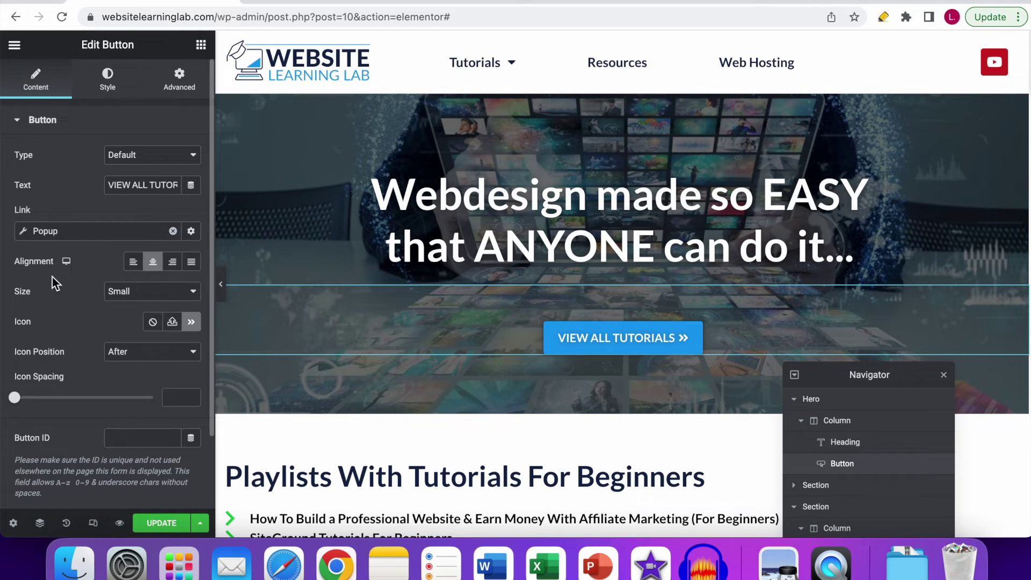
Step: Set the popup action to Open Popup with 'Tutorial pop up (Template)', and update the page
left_click(22, 238)
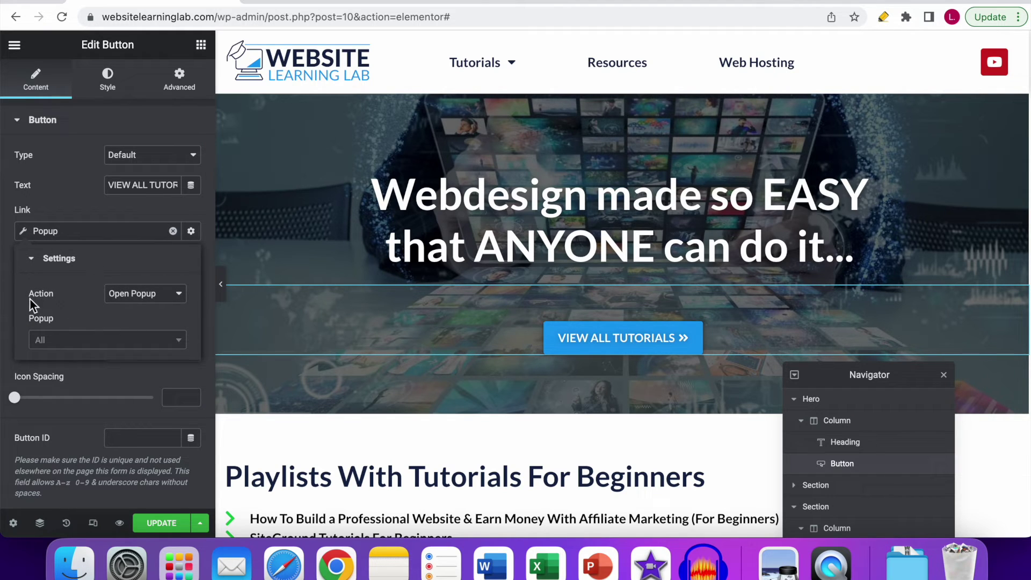
left_click(155, 298)
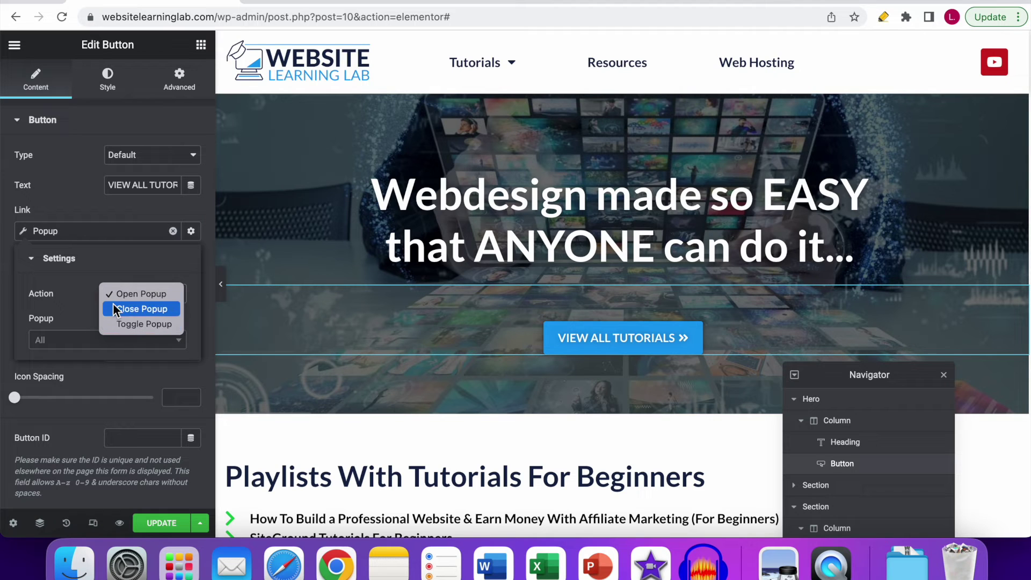
left_click(144, 294)
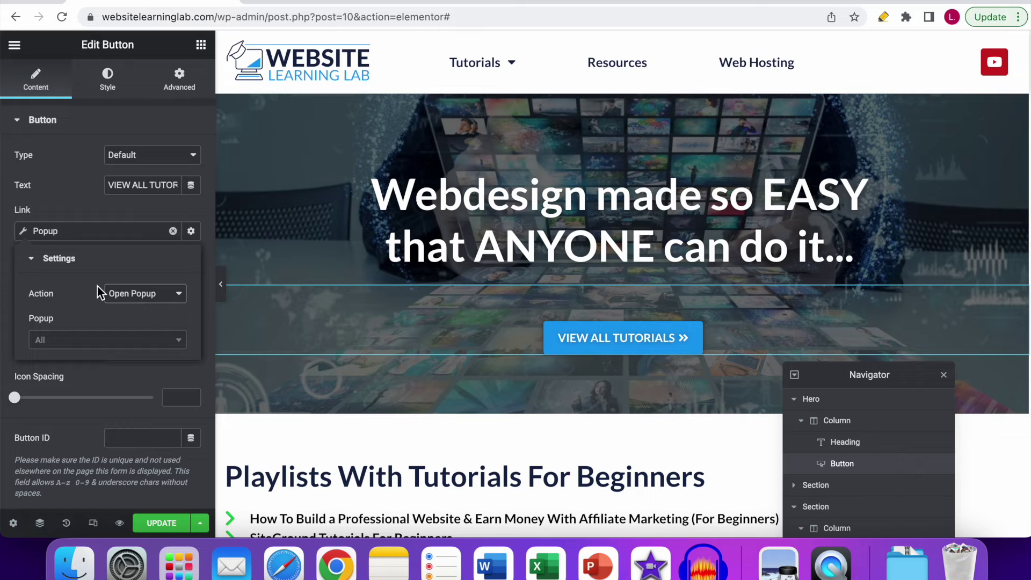
left_click(69, 348)
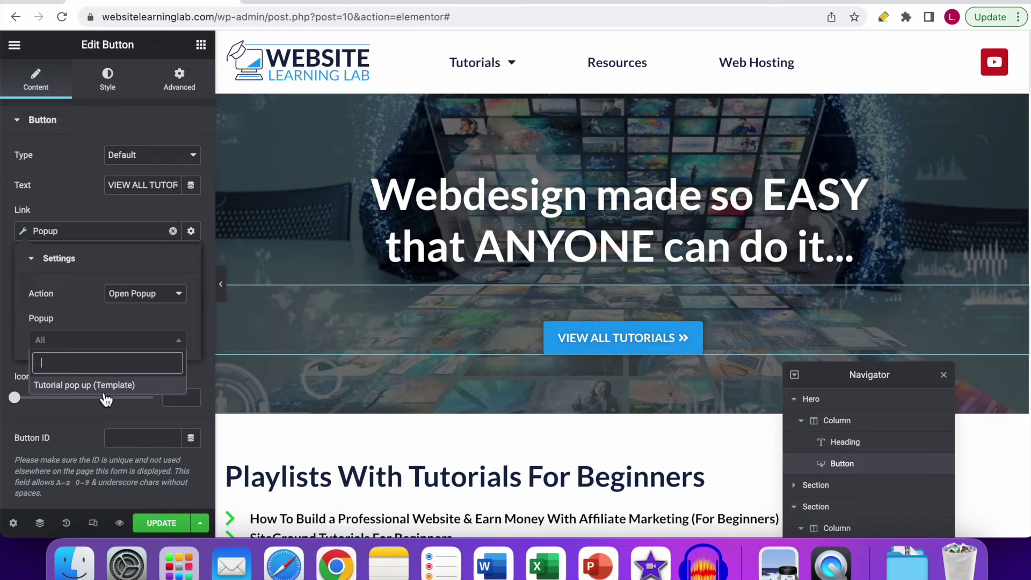
left_click(75, 387)
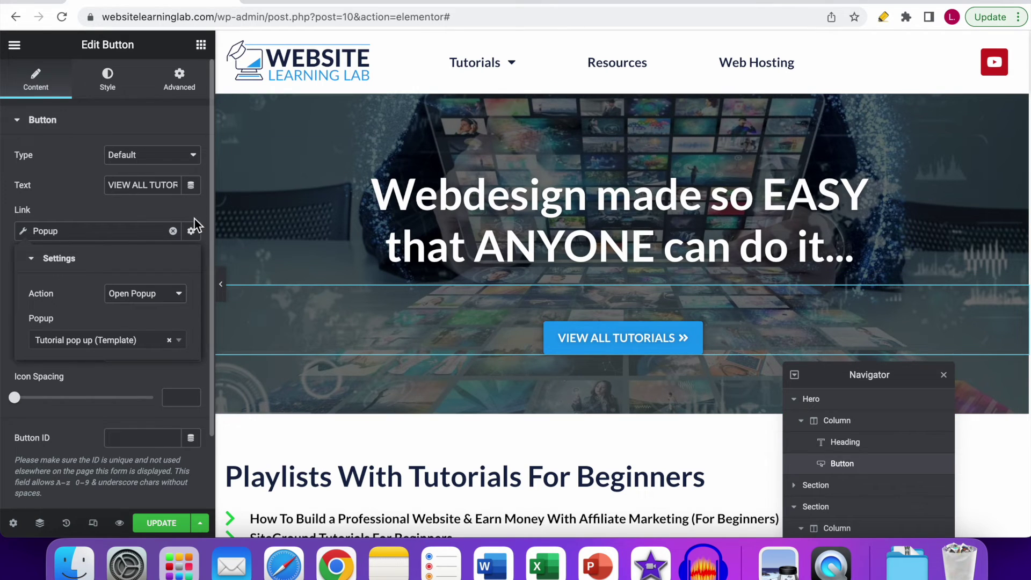
left_click(162, 523)
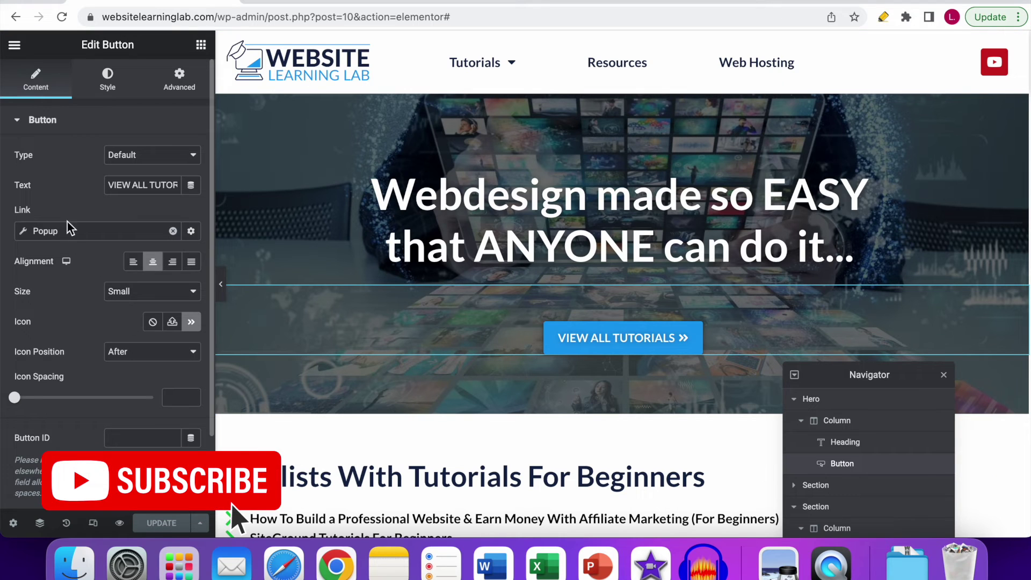
left_click(16, 47)
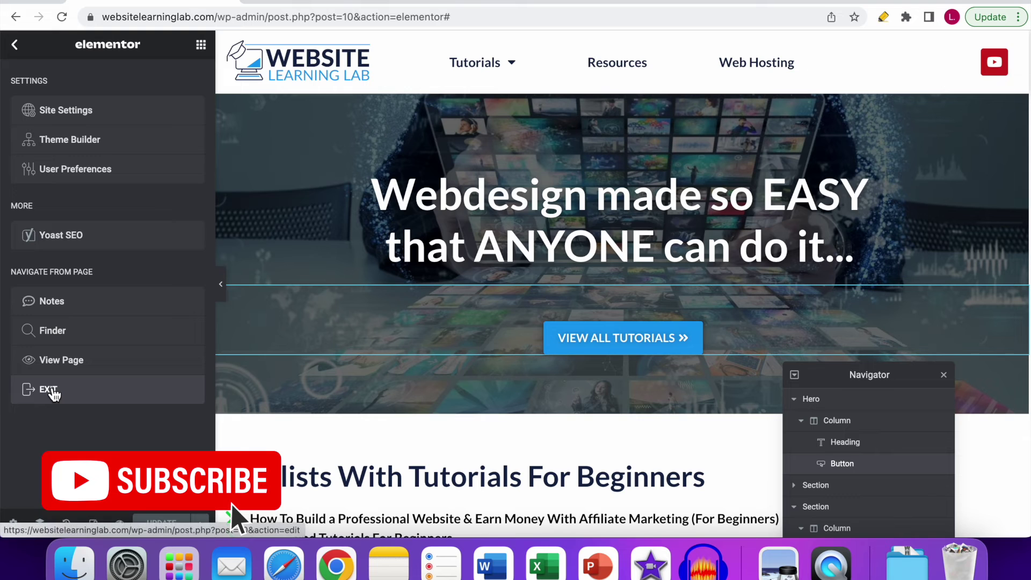
Step: Exit the Elementor editor and go to the All Pages list in WordPress admin
left_click(53, 392)
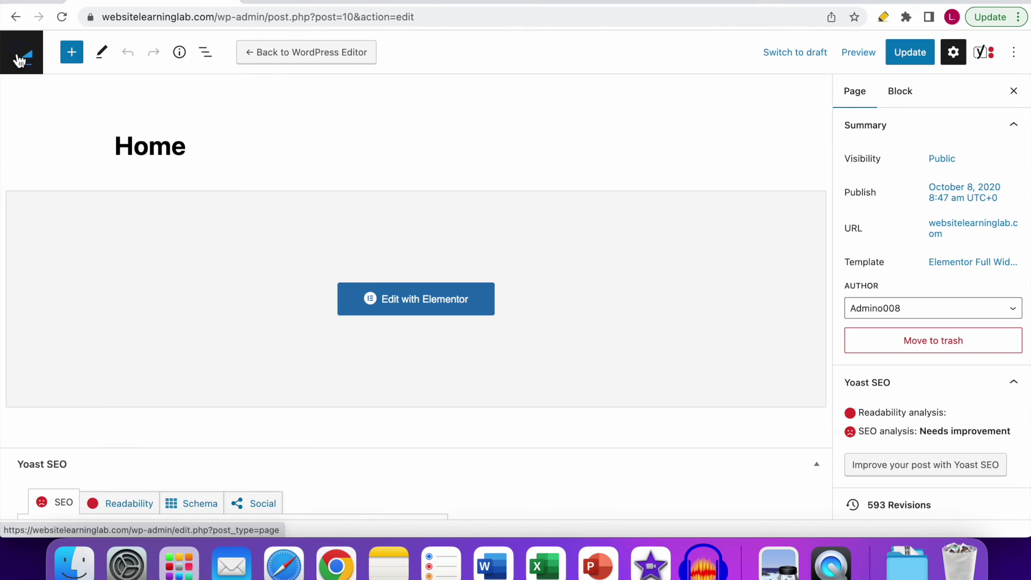
left_click(20, 52)
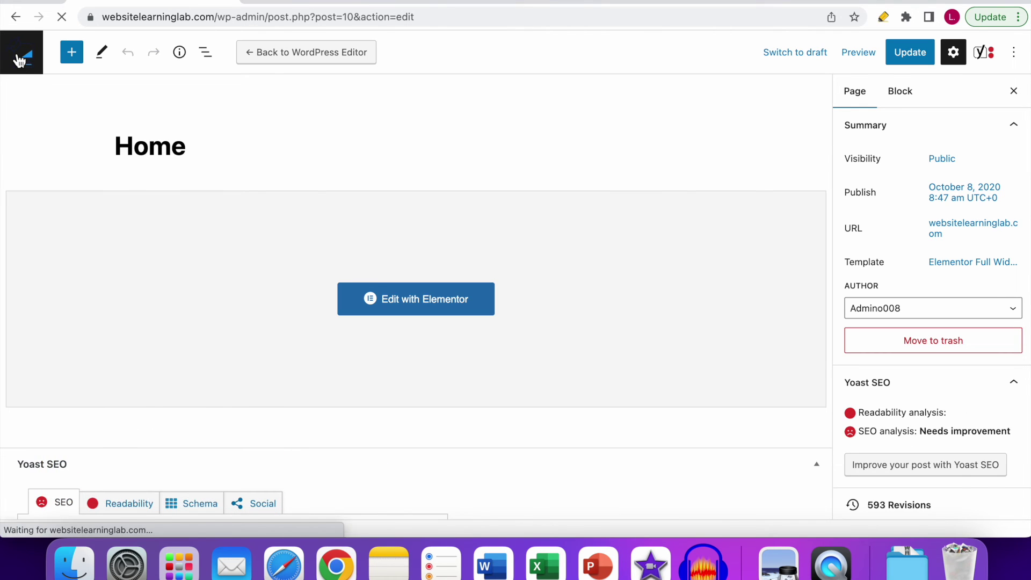
scroll(80, 193, "down", 2)
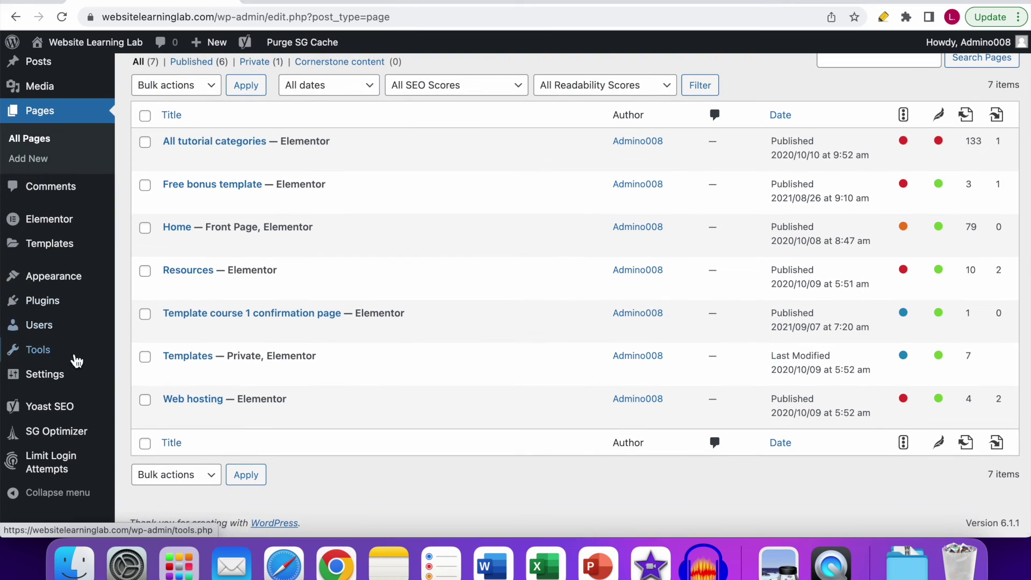
mouse_move(60, 361)
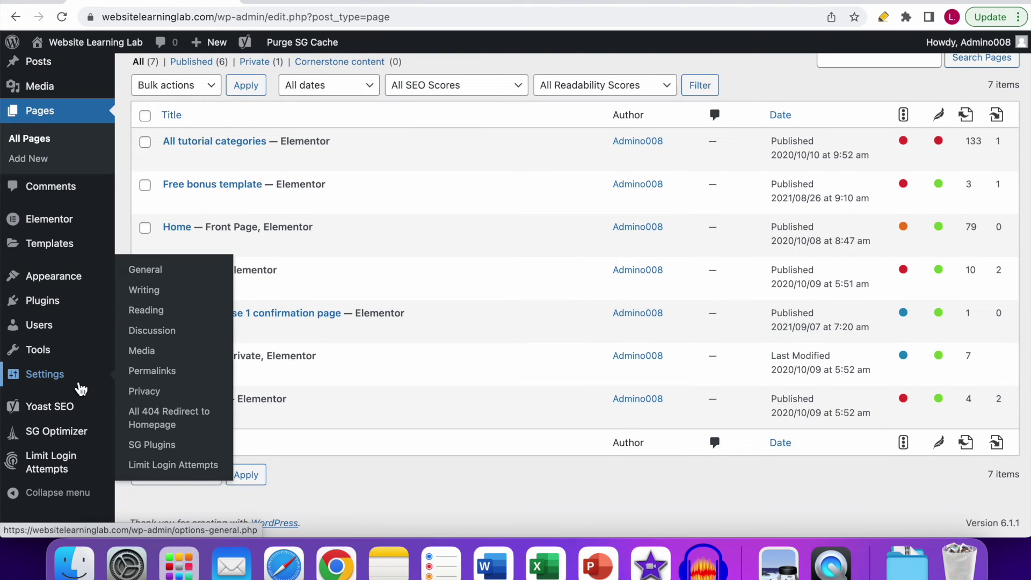
mouse_move(36, 438)
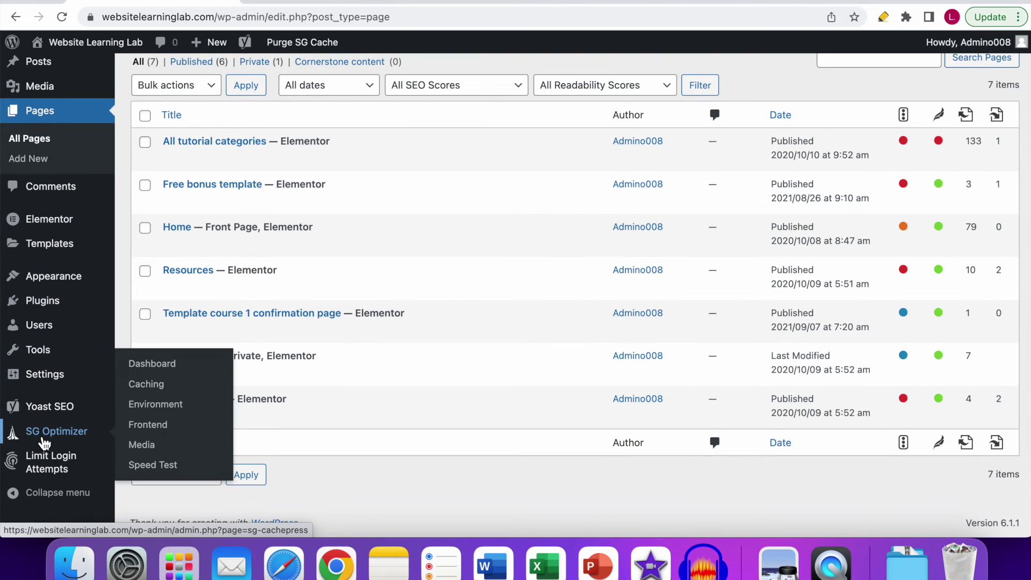
Step: Purge the site cache from SG Optimizer's Caching page under Manual Cache Purge
left_click(163, 387)
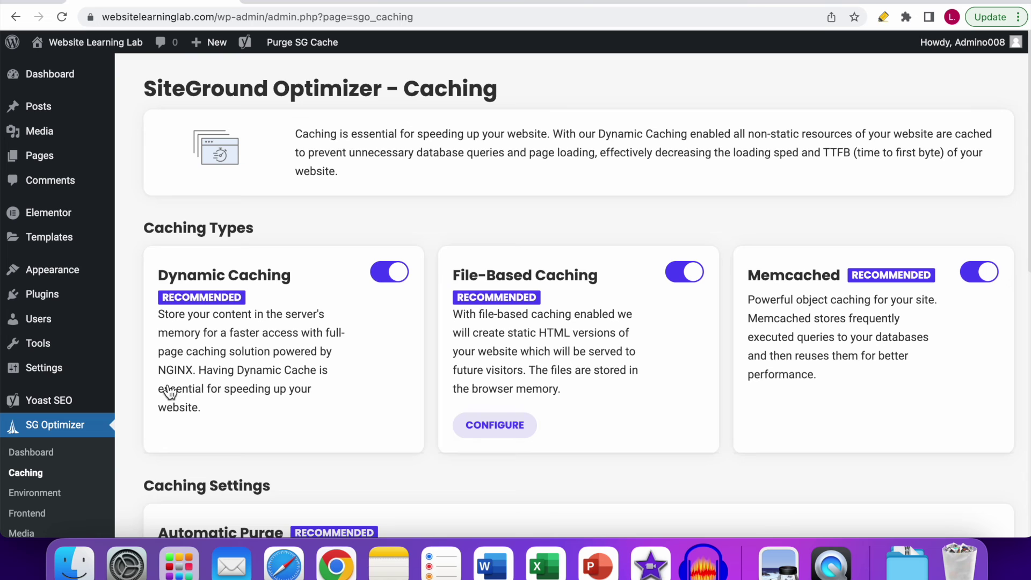
scroll(807, 295, "down", 5)
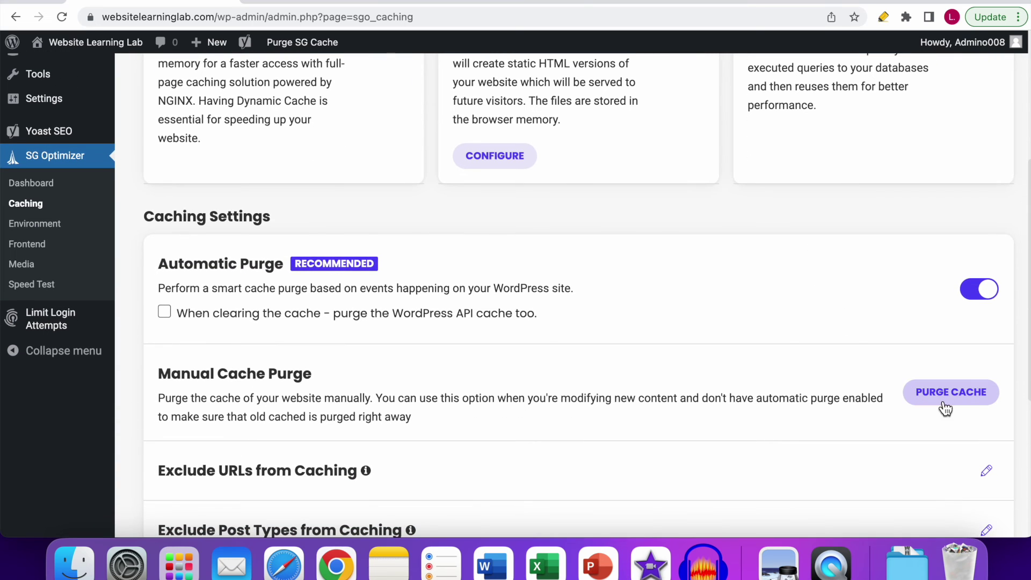
left_click(939, 397)
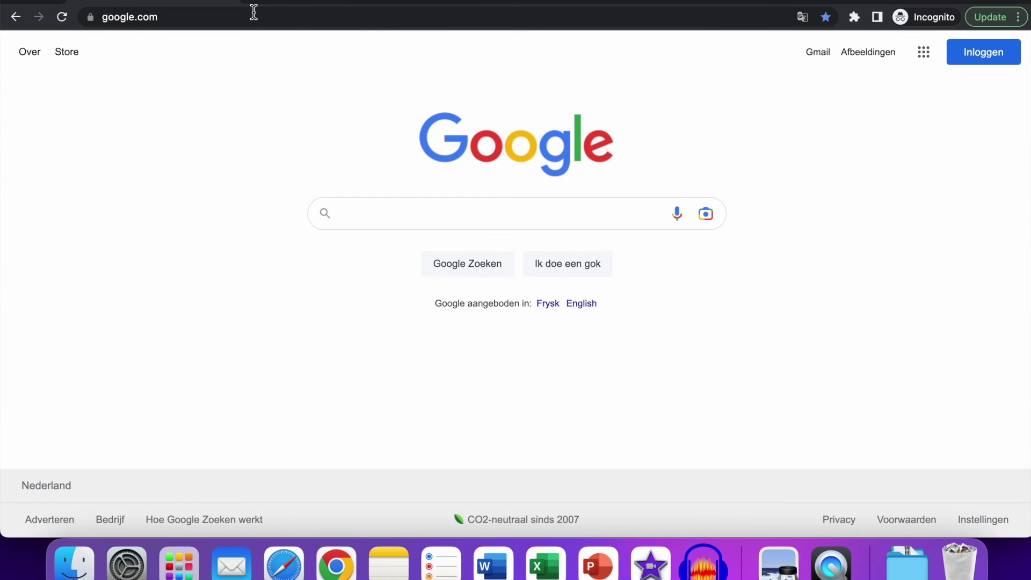
left_click(176, 21)
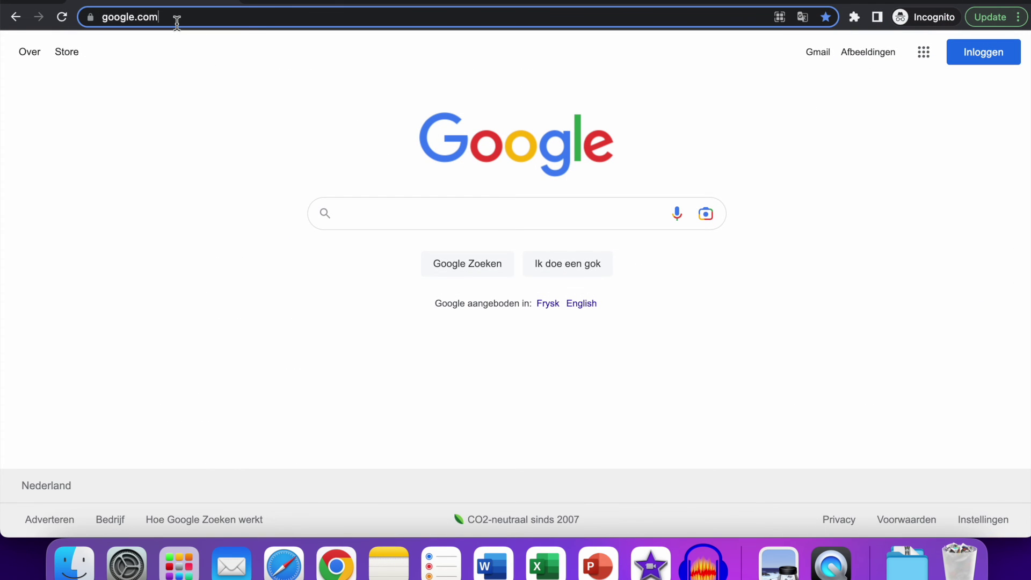
key("BackSpace")
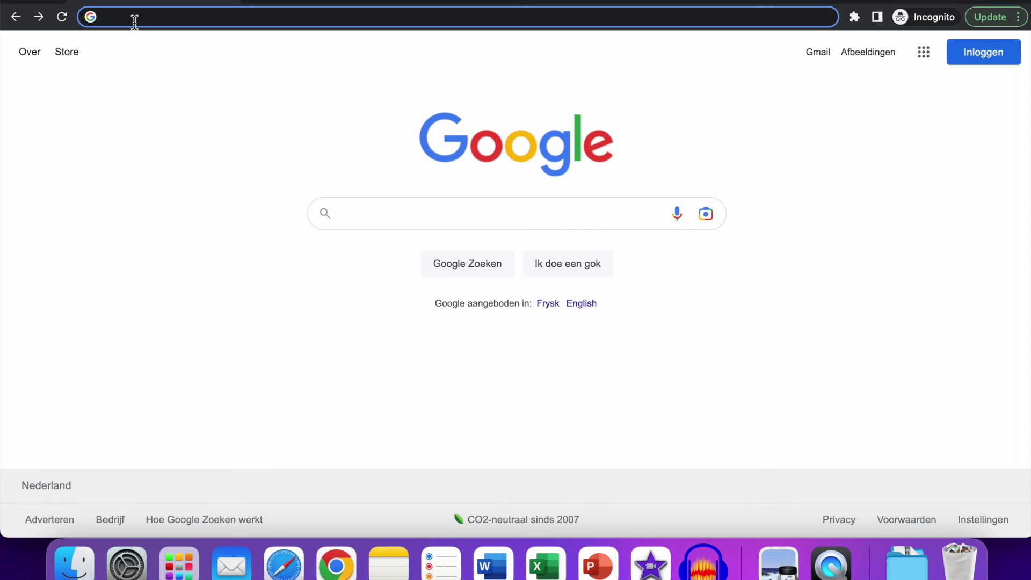
type("https://websitelearninglab.com/")
key("Return")
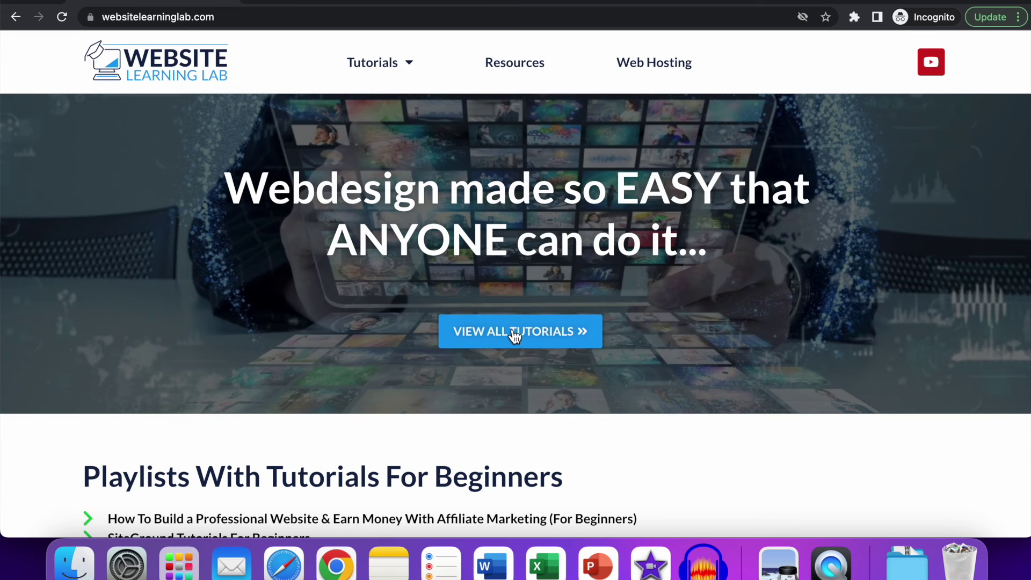
scroll(703, 338, "down", 1)
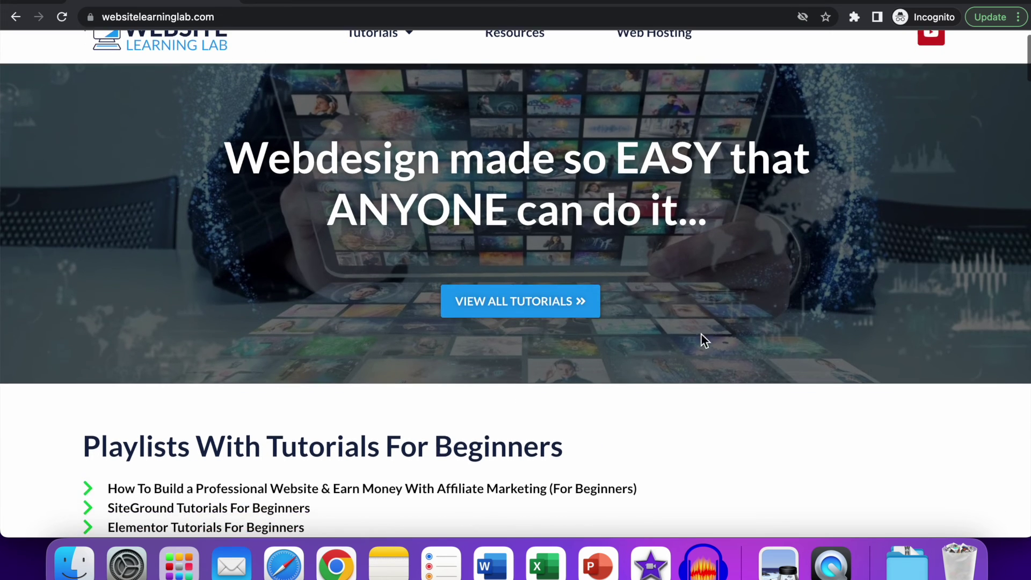
left_click(562, 307)
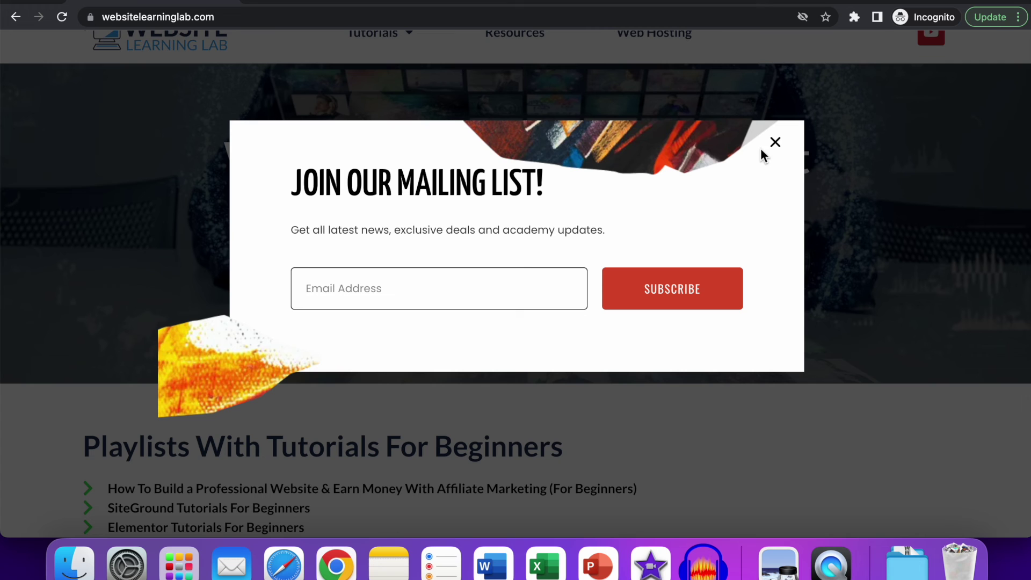
left_click(775, 143)
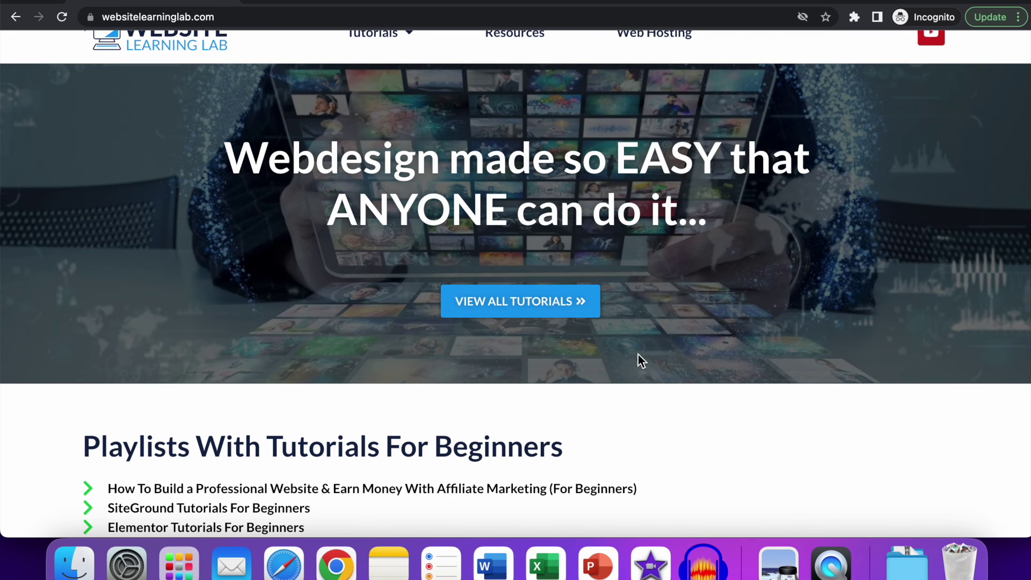
left_click(525, 305)
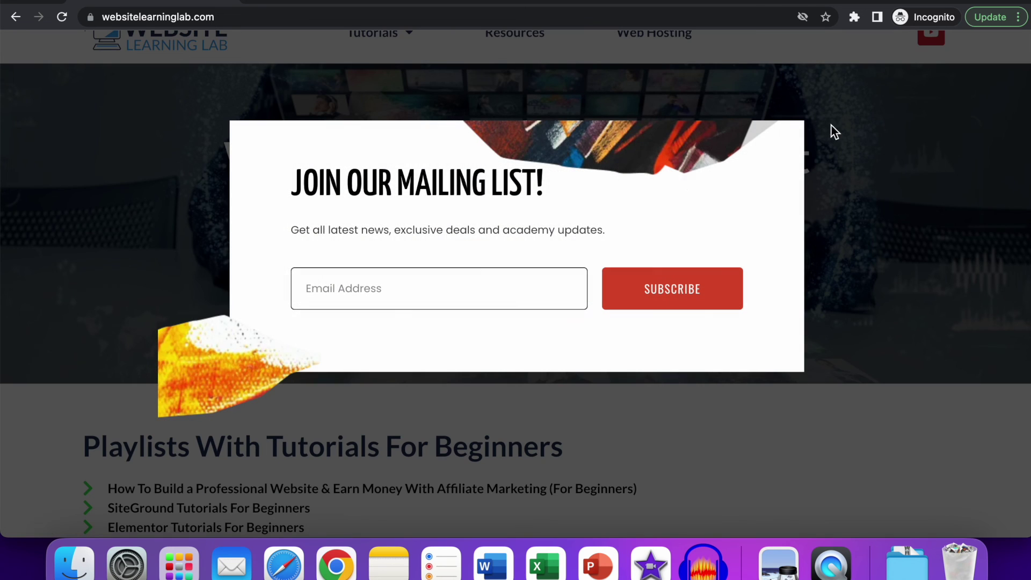
left_click(774, 142)
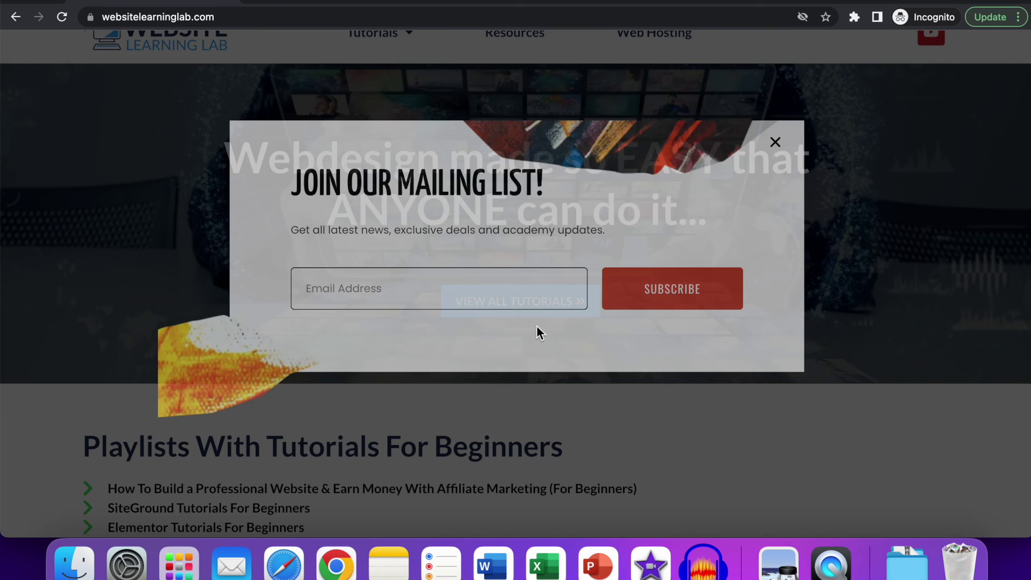
left_click(534, 301)
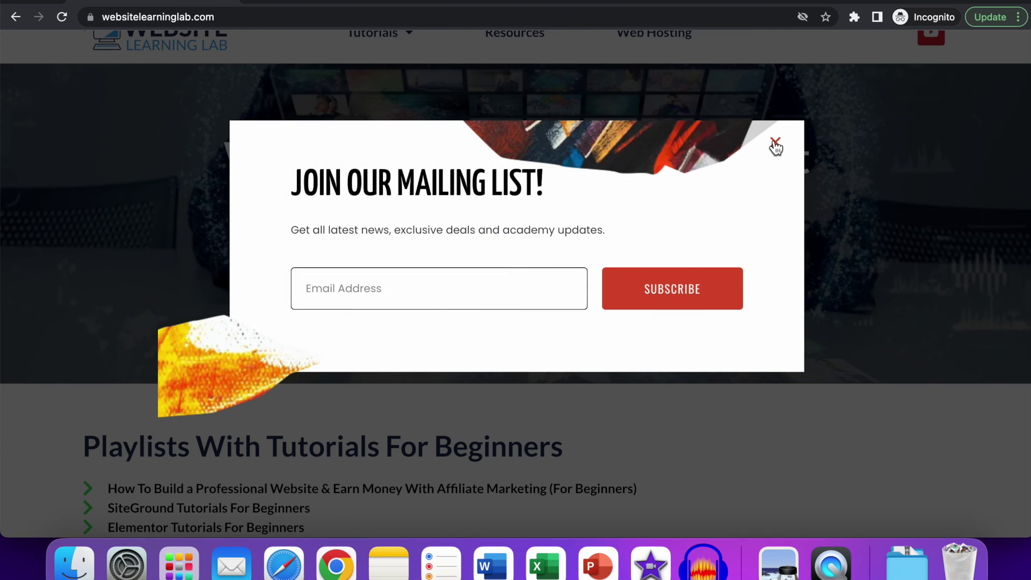
left_click(775, 143)
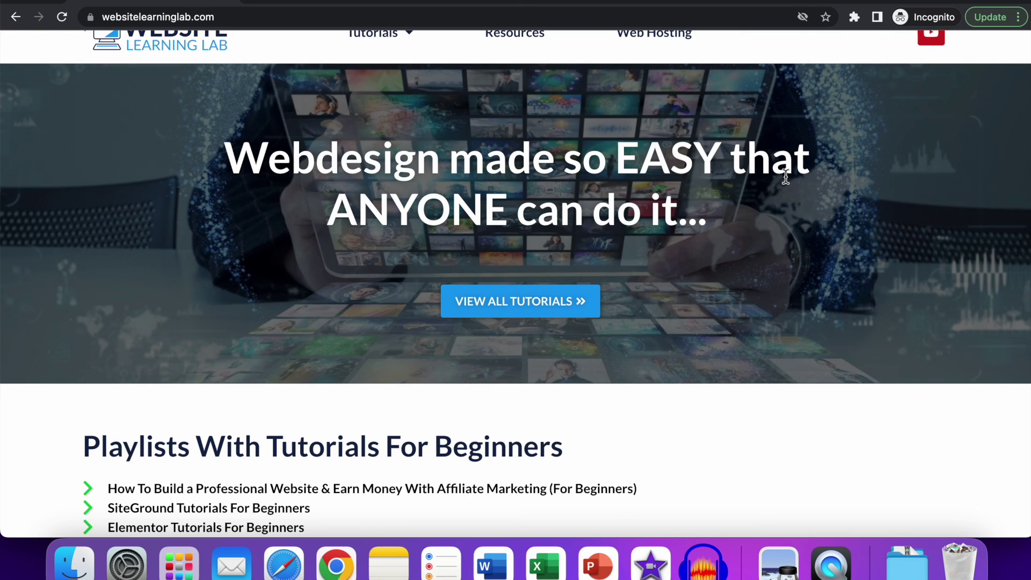
scroll(794, 241, "up", 1)
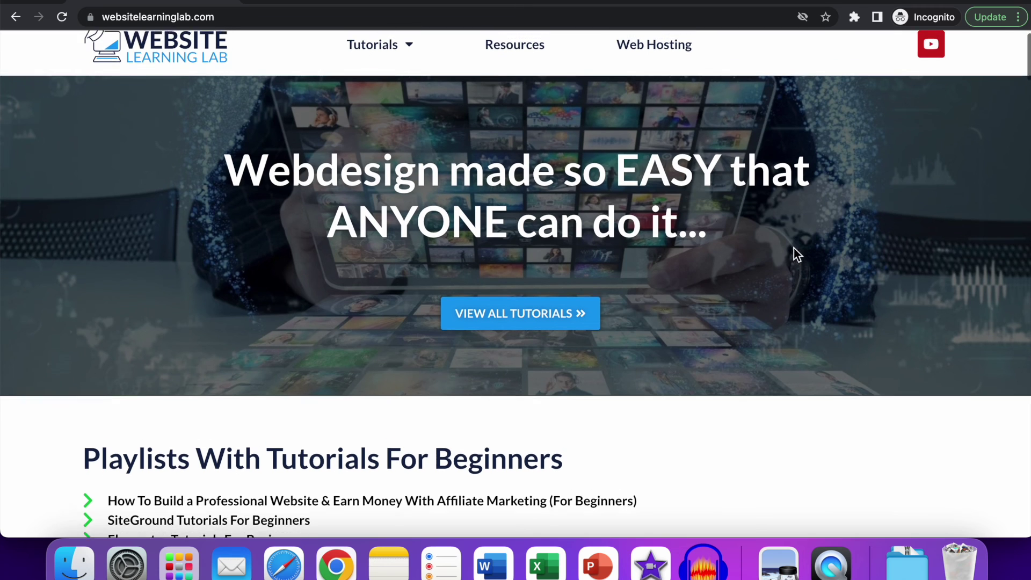